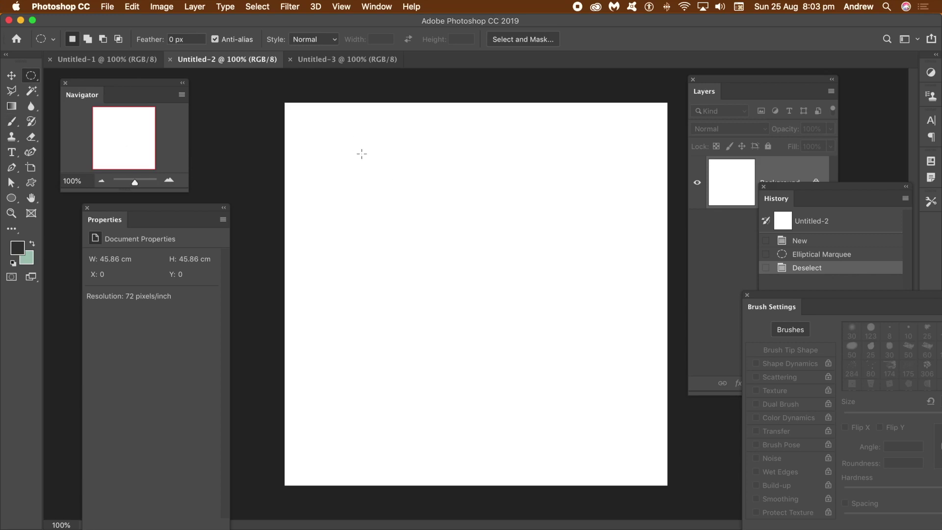
Add a new layer and draw an elliptical selection about 35 by 37 cm in the middle of the canvas.
{"action": "left_click", "coordinate": [194, 6]}
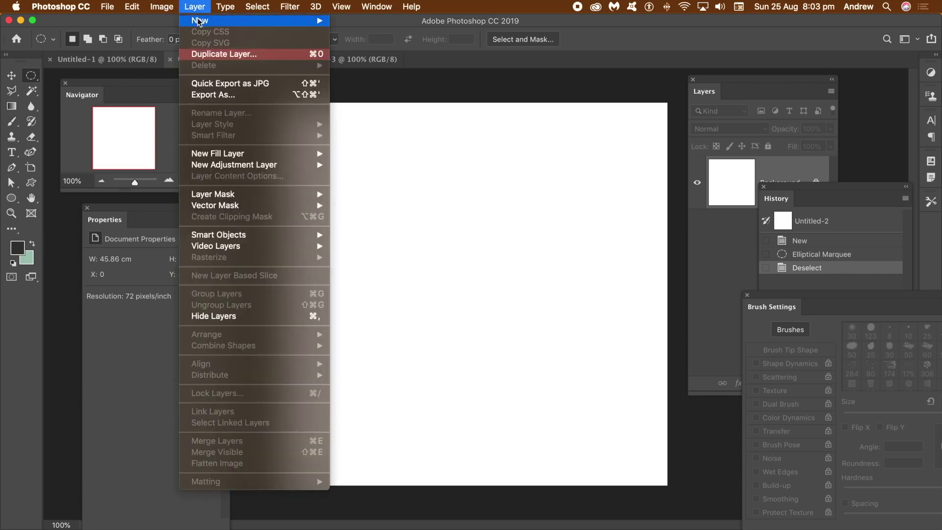
{"action": "mouse_move", "coordinate": [200, 20]}
{"action": "left_click", "coordinate": [352, 25]}
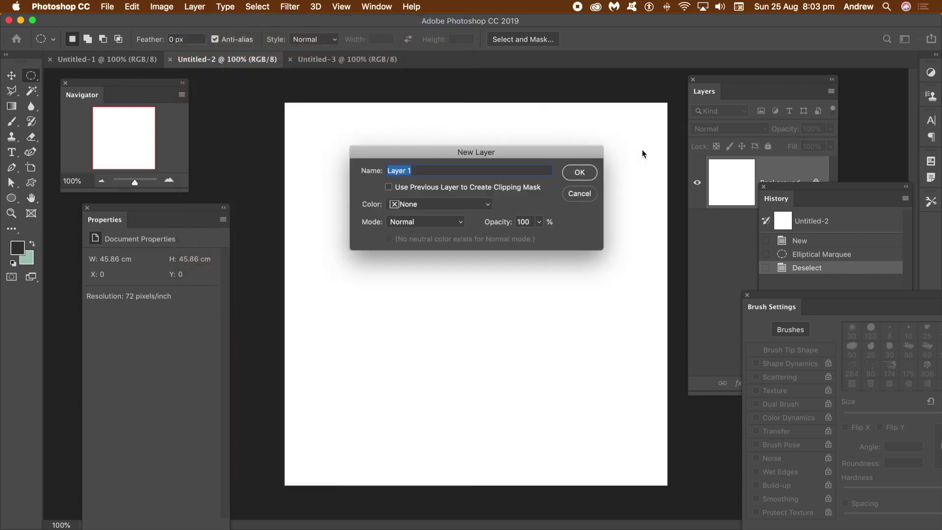
{"action": "left_click", "coordinate": [579, 172]}
{"action": "left_click_drag", "start_coordinate": [333, 141], "coordinate": [626, 444]}
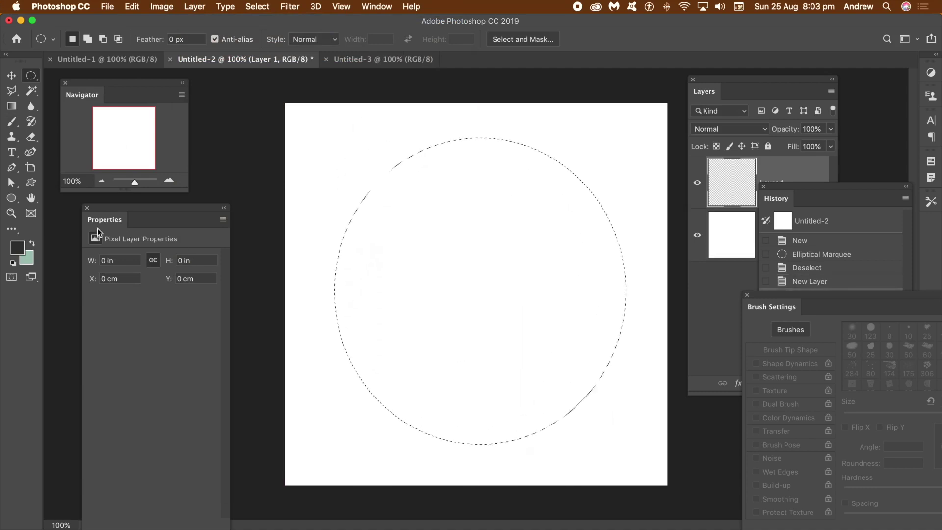
Fill the elliptical selection with several overlapping blue-red-yellow radial gradients in Difference mode, and deselect it.
{"action": "left_click", "coordinate": [11, 107]}
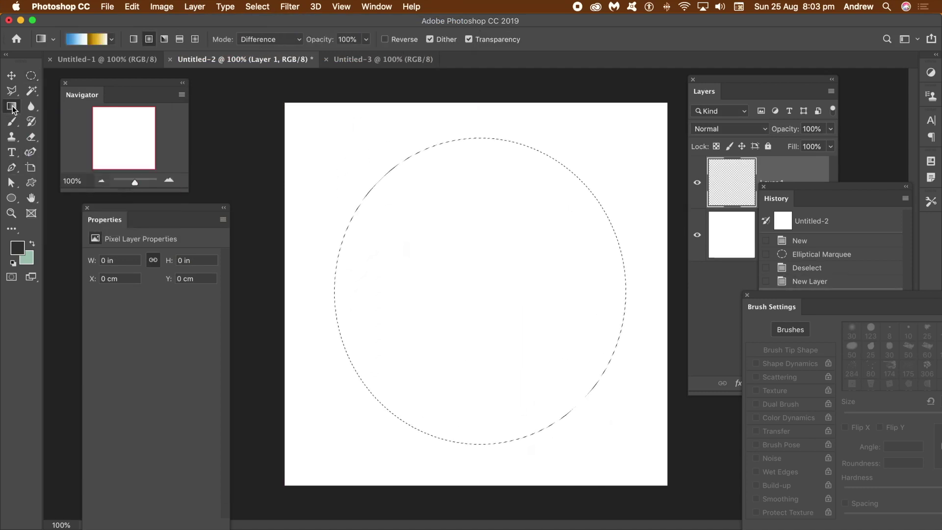
{"action": "left_click", "coordinate": [113, 40]}
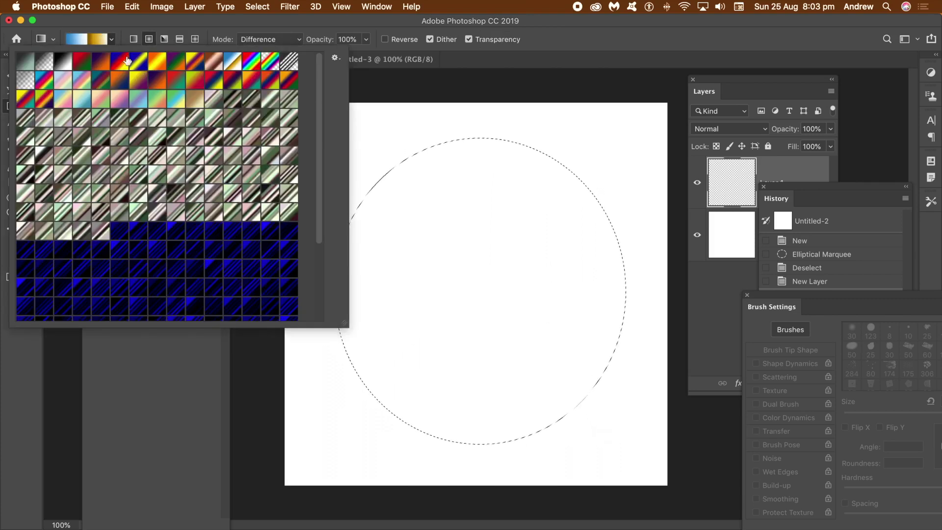
{"action": "left_click", "coordinate": [120, 63]}
{"action": "left_click", "coordinate": [281, 51]}
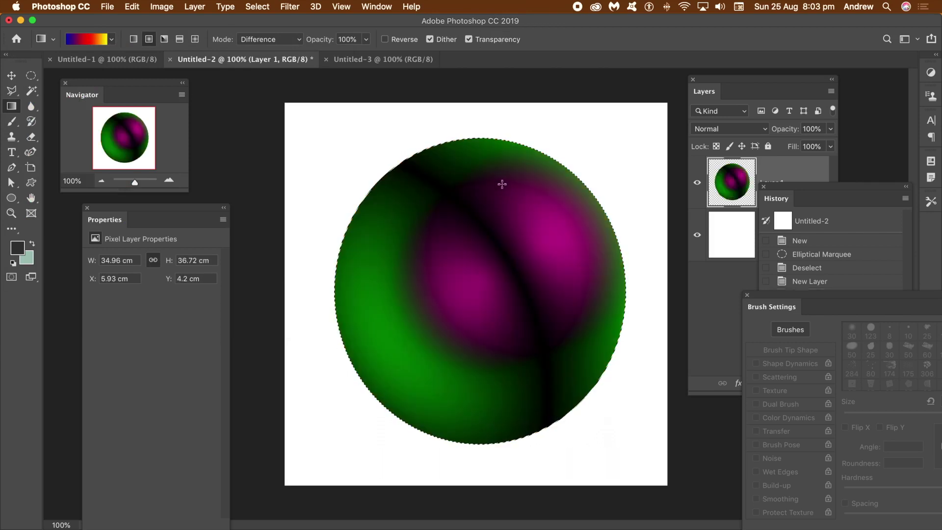
{"action": "left_click_drag", "start_coordinate": [495, 160], "coordinate": [416, 355]}
{"action": "left_click_drag", "start_coordinate": [405, 390], "coordinate": [424, 194]}
{"action": "left_click_drag", "start_coordinate": [515, 367], "coordinate": [490, 183]}
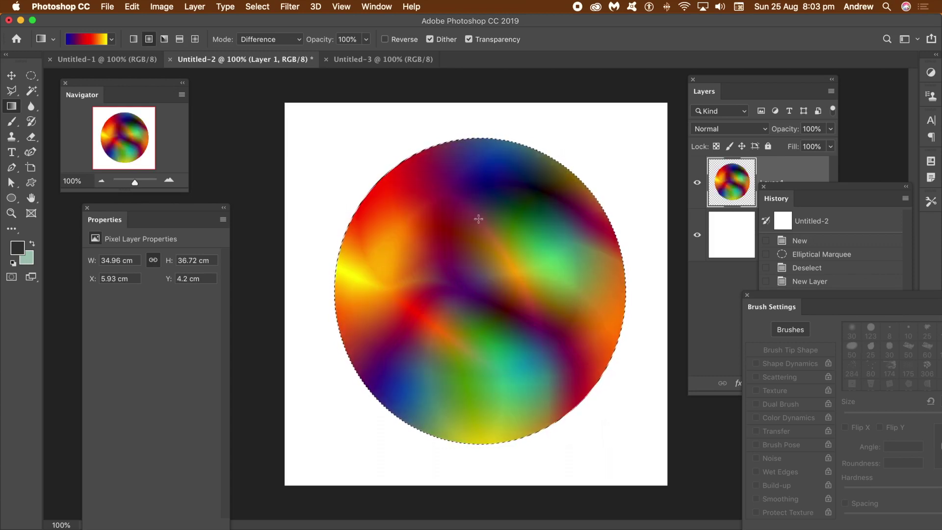
{"action": "left_click", "coordinate": [257, 6]}
{"action": "left_click", "coordinate": [267, 30]}
Apply a Bevel & Emboss style to the gradient disc with depth 417% and size 49 px.
{"action": "left_click", "coordinate": [195, 6]}
{"action": "mouse_move", "coordinate": [221, 124]}
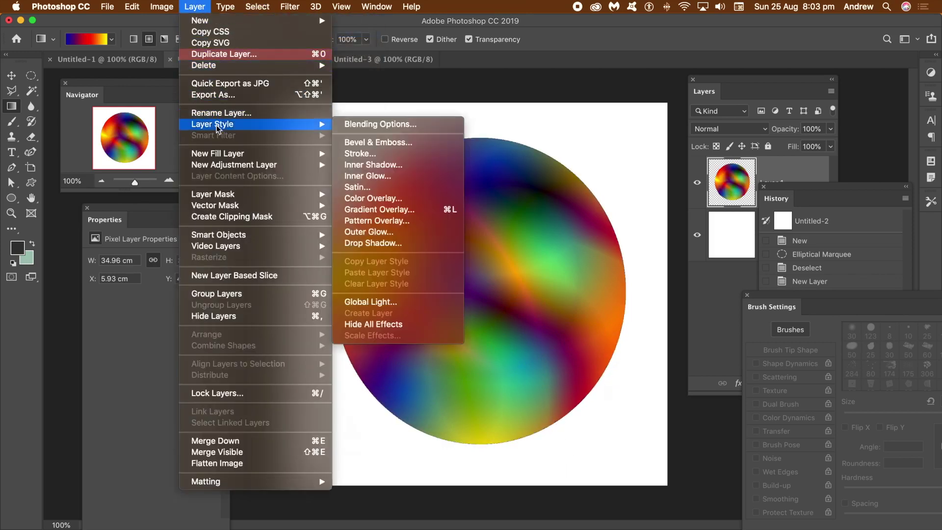
{"action": "left_click", "coordinate": [398, 140]}
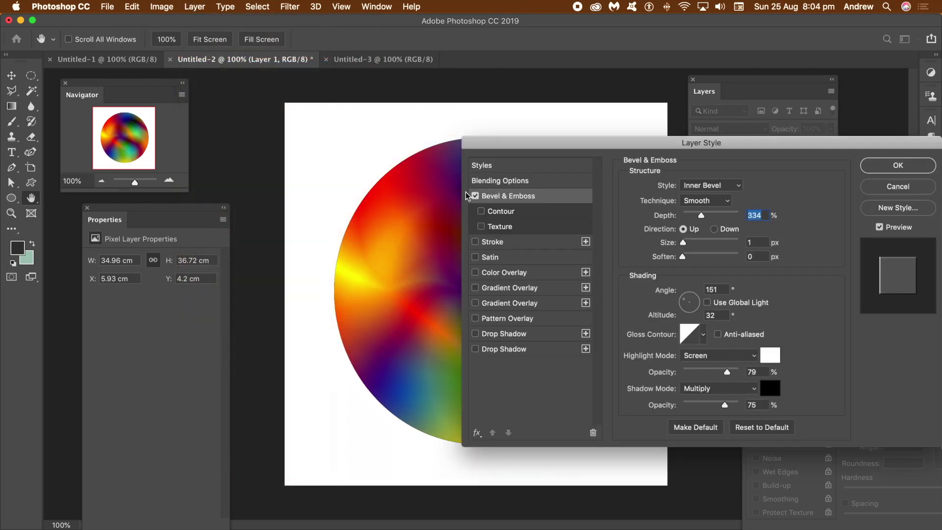
{"action": "left_click_drag", "start_coordinate": [702, 216], "coordinate": [693, 255]}
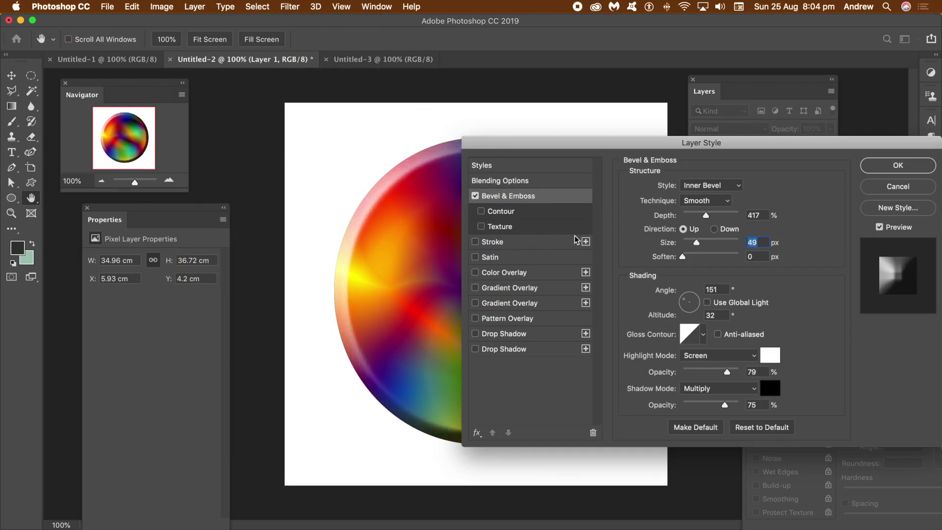
{"action": "left_click", "coordinate": [906, 169]}
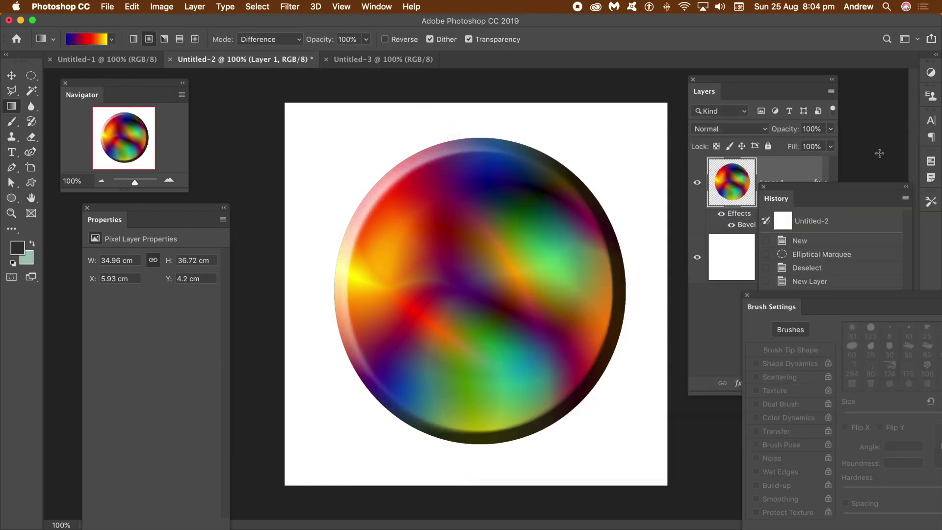
Delete the Background layer and define the beveled disc on transparency as a pattern with the default name.
{"action": "left_click", "coordinate": [747, 265]}
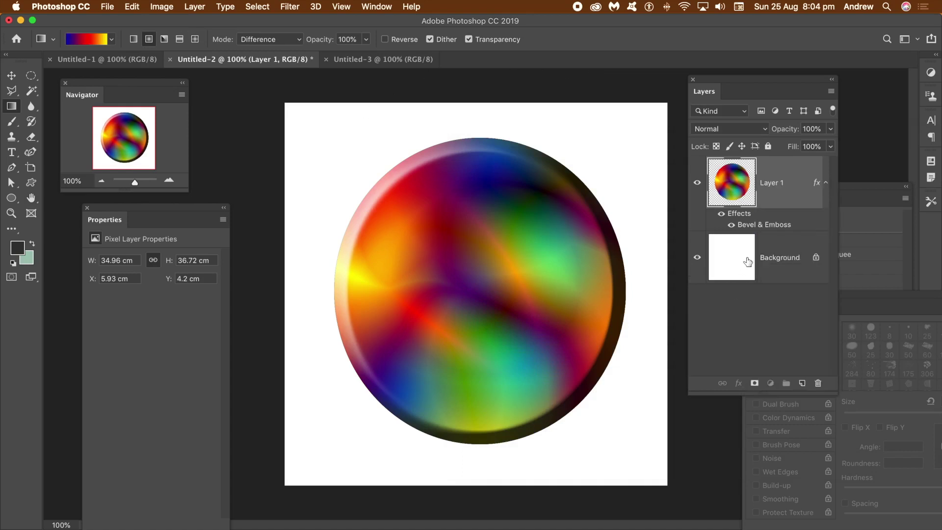
{"action": "left_click_drag", "start_coordinate": [786, 263], "coordinate": [818, 383]}
{"action": "left_click", "coordinate": [133, 6]}
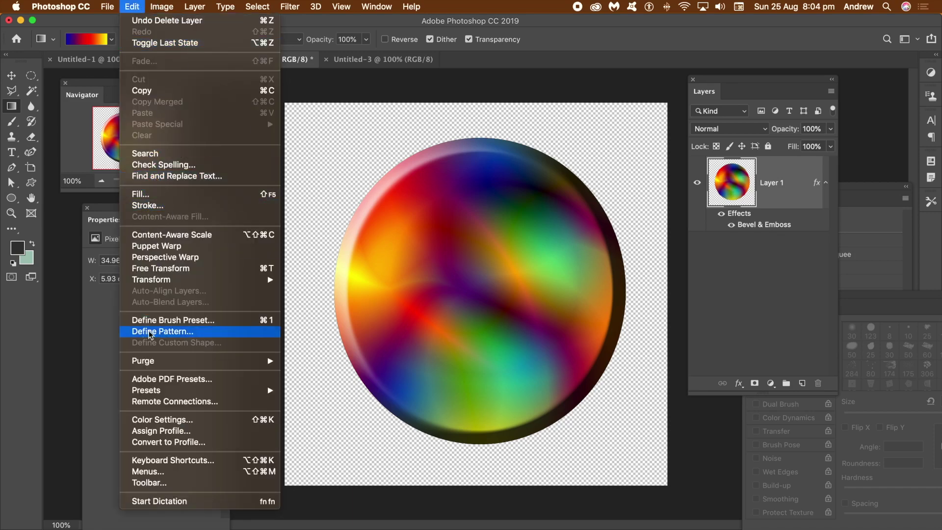
{"action": "left_click", "coordinate": [163, 331]}
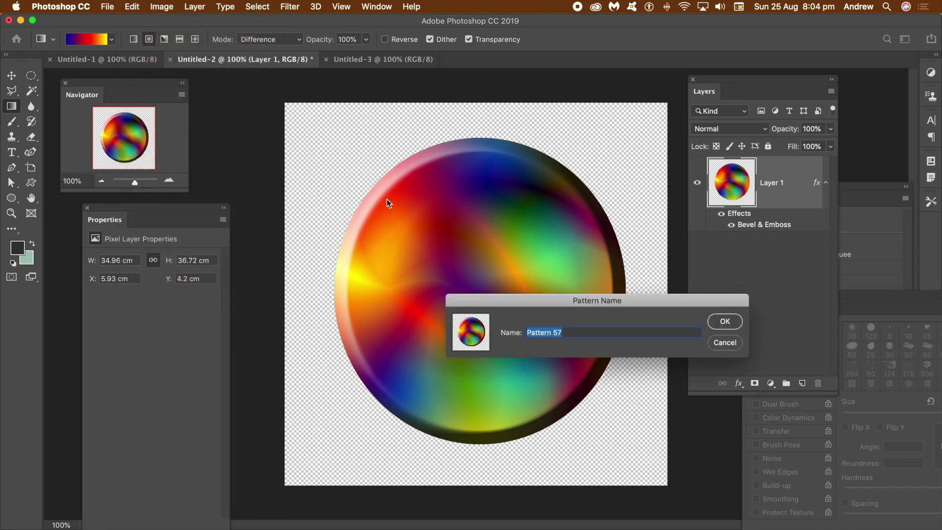
{"action": "left_click", "coordinate": [725, 322]}
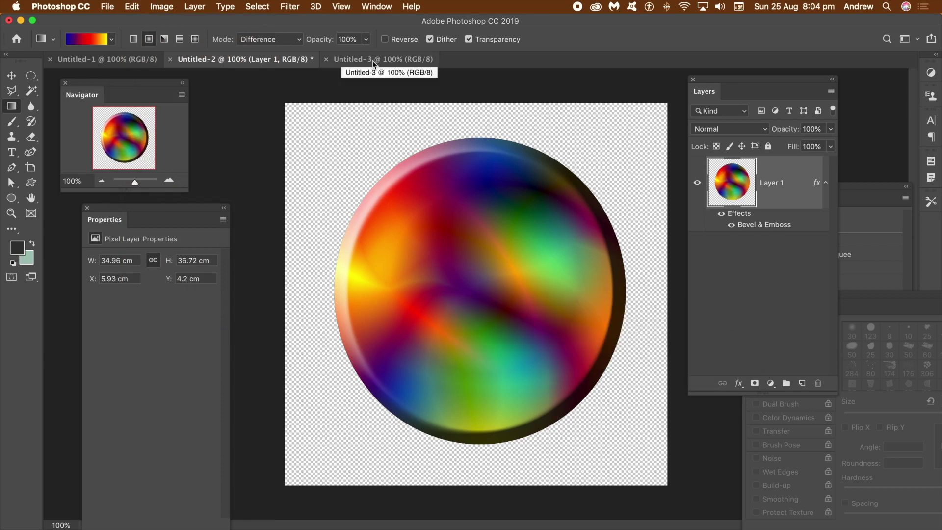
Fill the Untitled-1 background with the new disc pattern using the Random Fill script, density 9.4, scale factors 0.19 to 0.76 and rotation enabled.
{"action": "left_click", "coordinate": [105, 58]}
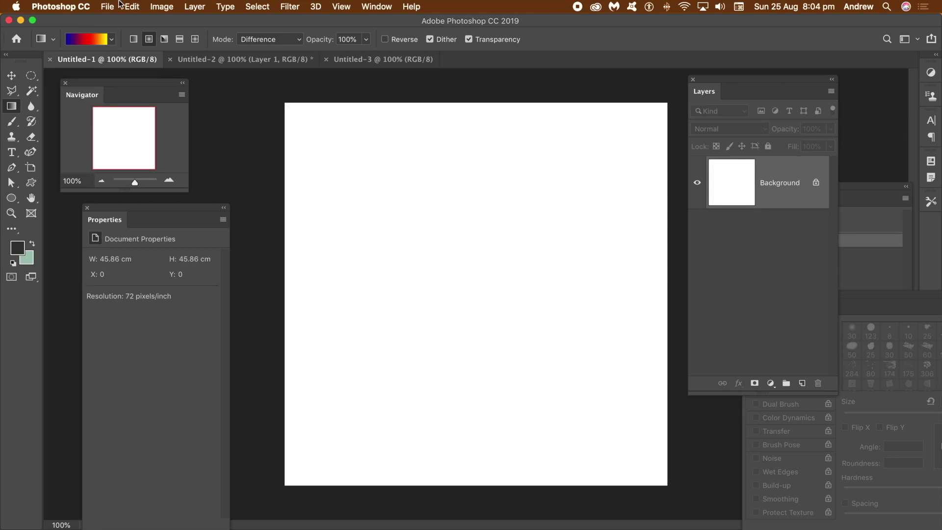
{"action": "left_click", "coordinate": [137, 7]}
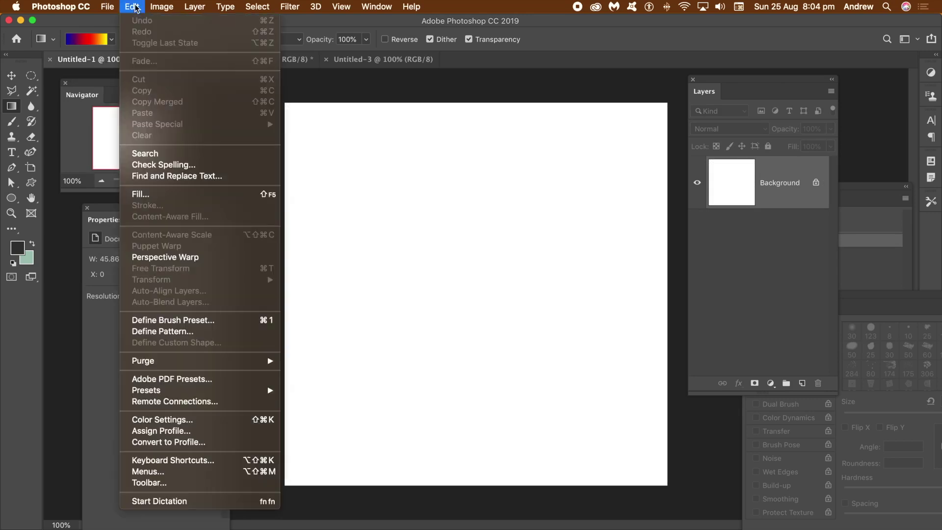
{"action": "left_click", "coordinate": [159, 194]}
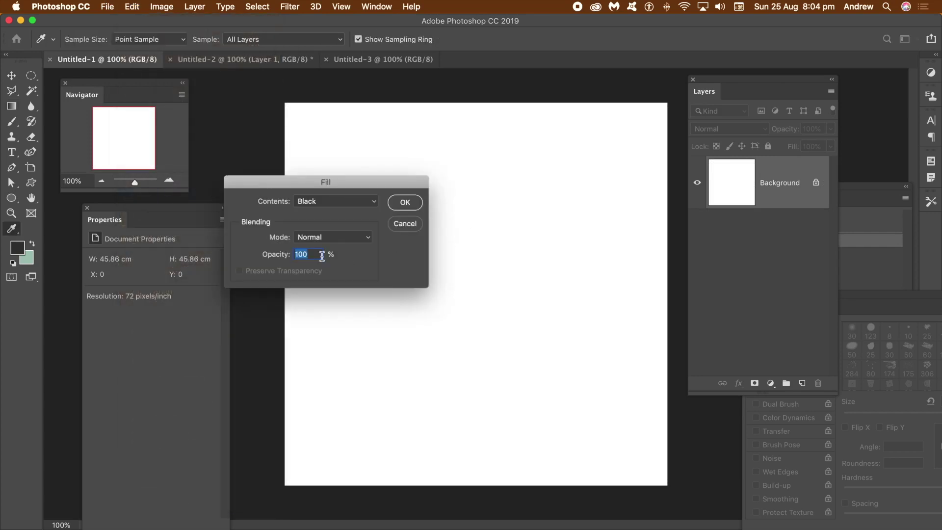
{"action": "left_click", "coordinate": [317, 201]}
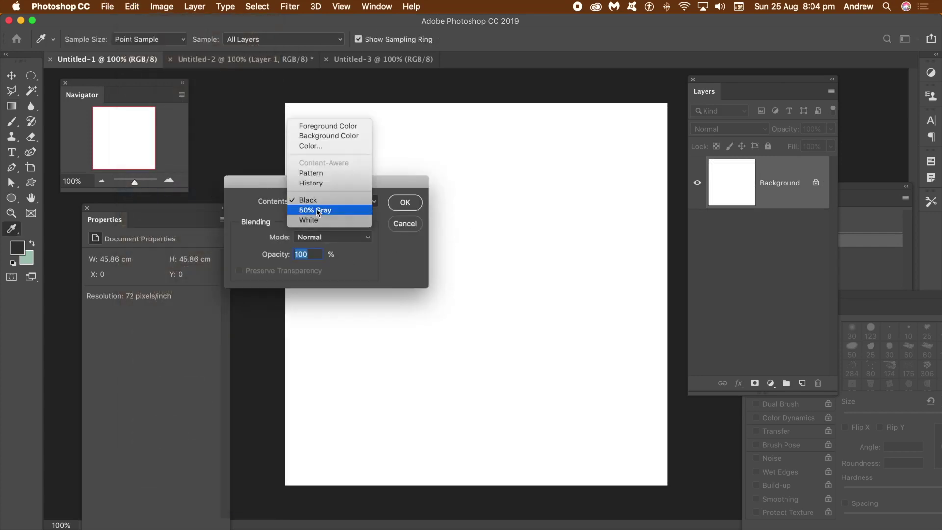
{"action": "left_click", "coordinate": [326, 174]}
{"action": "left_click", "coordinate": [254, 256]}
{"action": "left_click", "coordinate": [304, 235]}
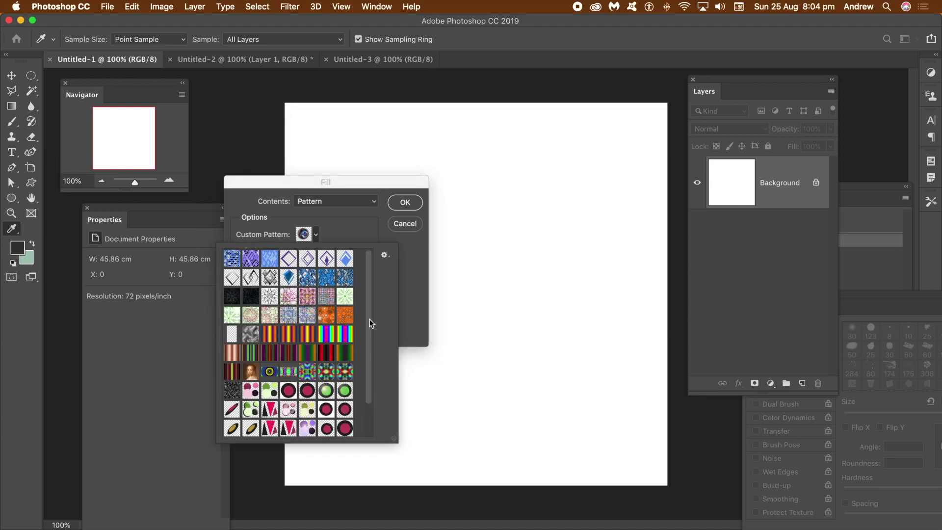
{"action": "scroll", "coordinate": [368, 318], "scroll_direction": "down", "scroll_amount": 3}
{"action": "left_click", "coordinate": [288, 427]}
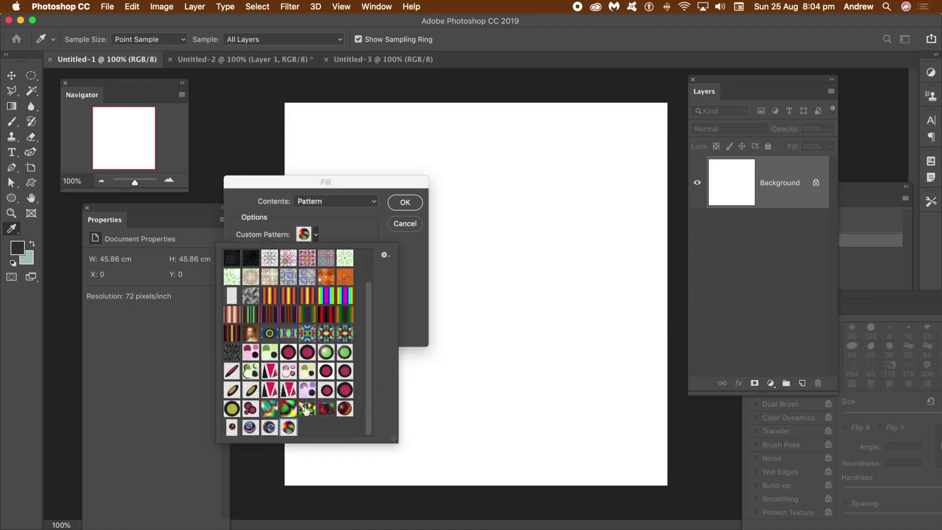
{"action": "left_click", "coordinate": [352, 226]}
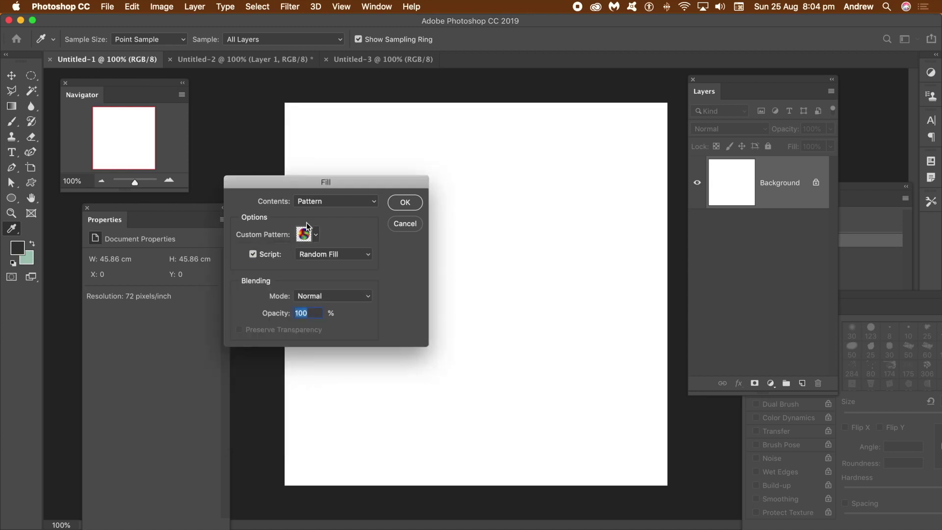
{"action": "left_click", "coordinate": [415, 206]}
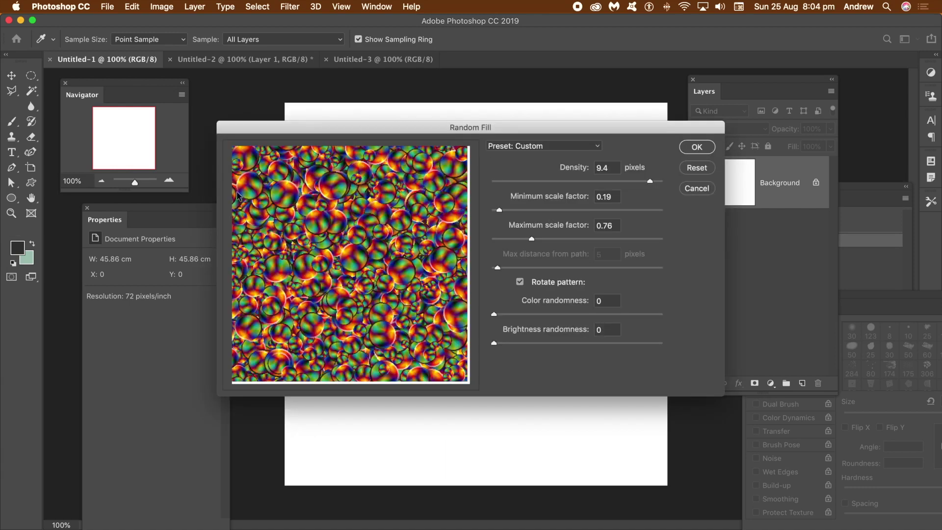
{"action": "left_click", "coordinate": [701, 147]}
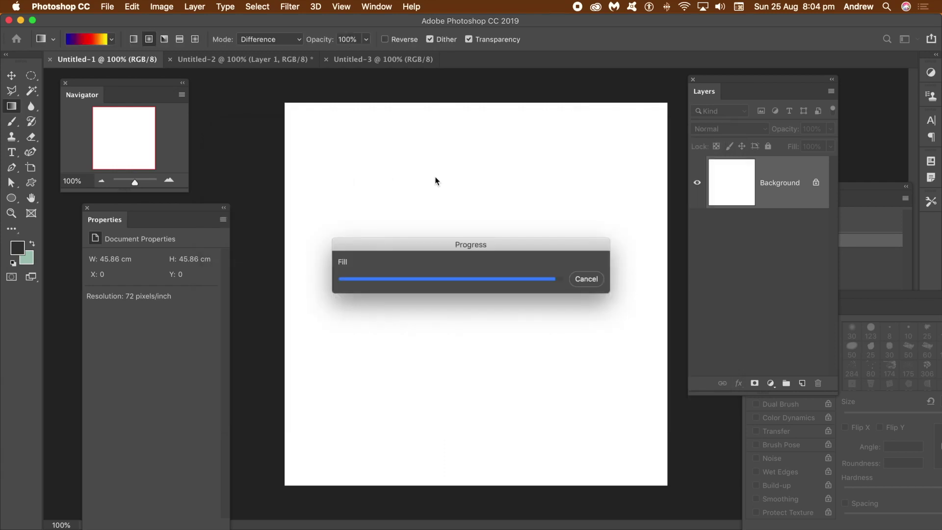
Repeat the Random Fill with the same disc pattern and settings three more times over the Untitled-1 background.
{"action": "left_click", "coordinate": [132, 7]}
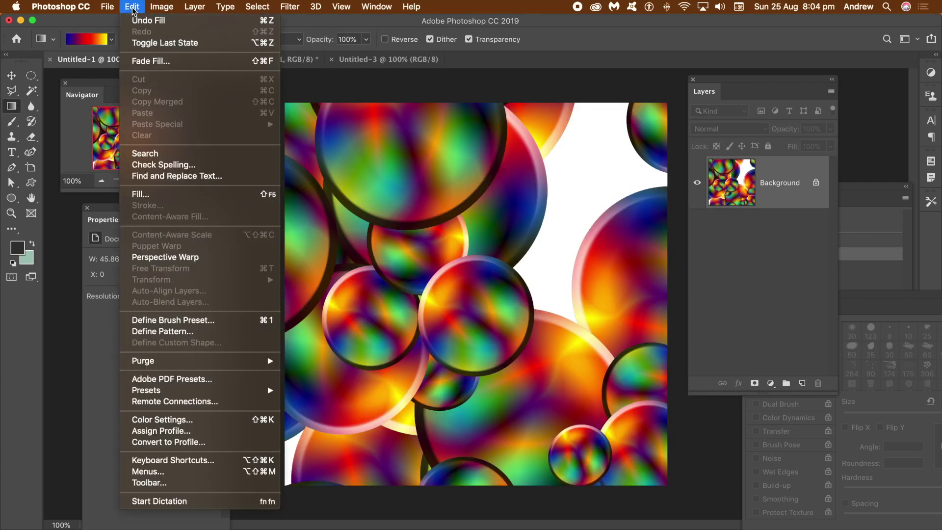
{"action": "left_click", "coordinate": [152, 195]}
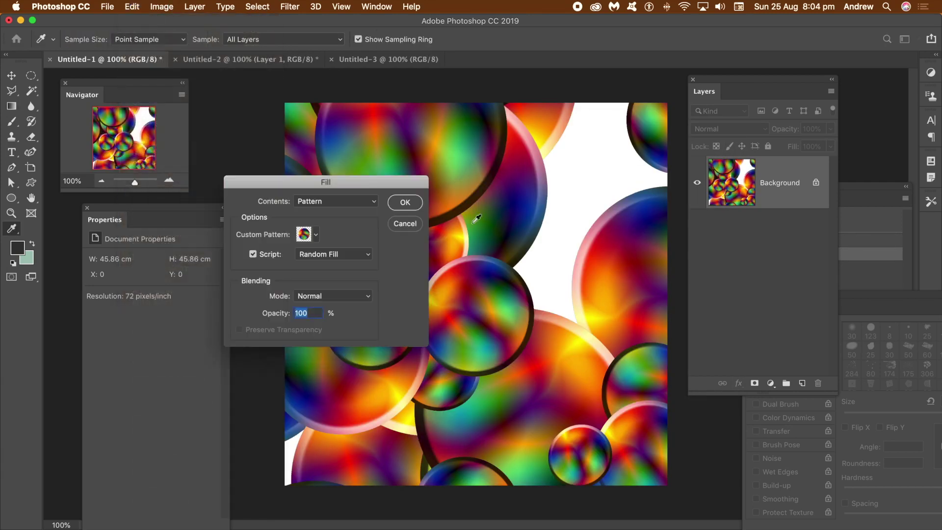
{"action": "left_click", "coordinate": [403, 203]}
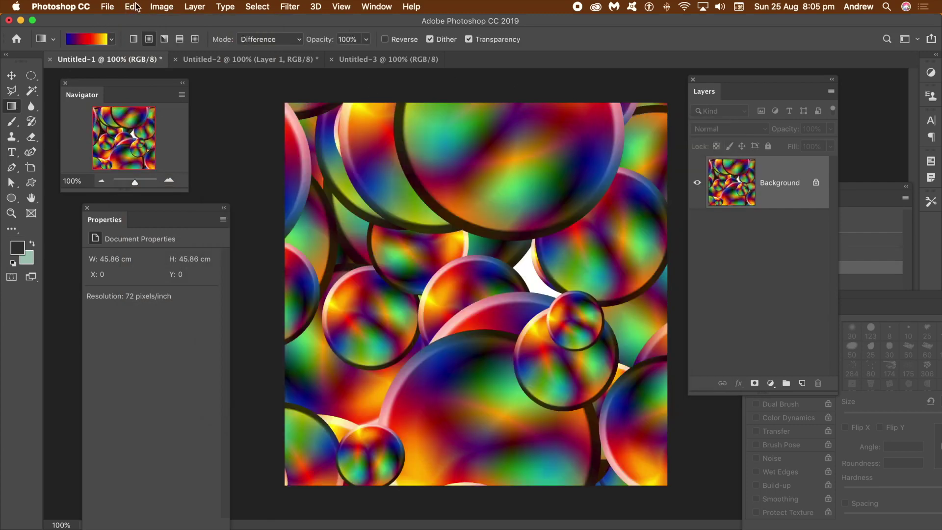
{"action": "left_click", "coordinate": [132, 6]}
{"action": "left_click", "coordinate": [152, 192]}
{"action": "left_click", "coordinate": [403, 203]}
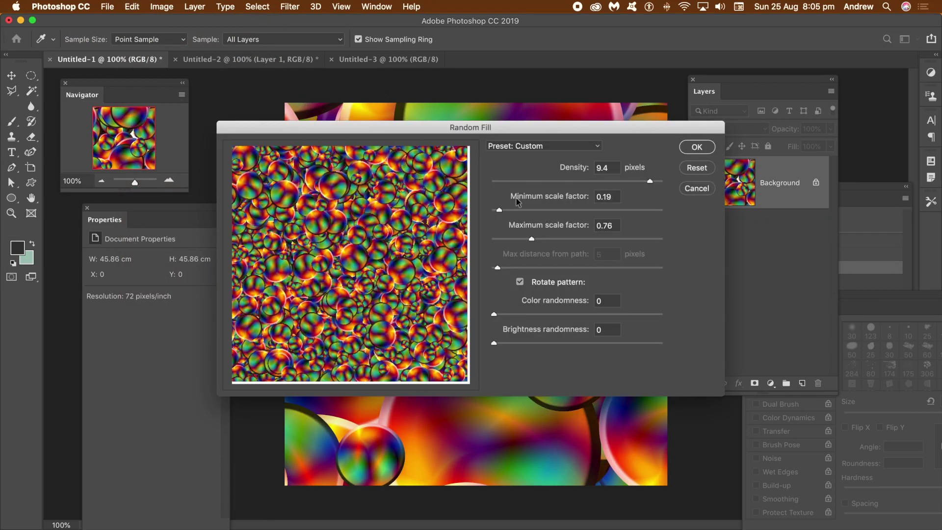
{"action": "left_click", "coordinate": [708, 145]}
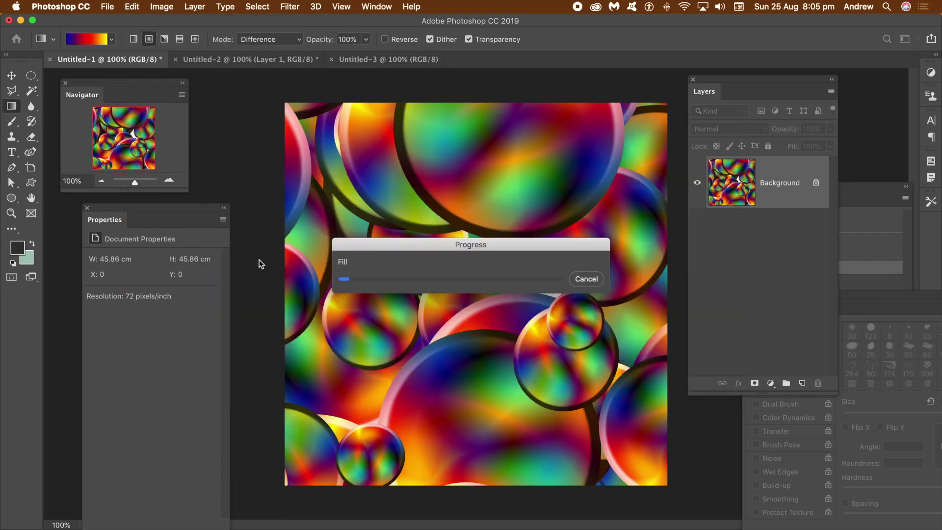
{"action": "left_click", "coordinate": [132, 7]}
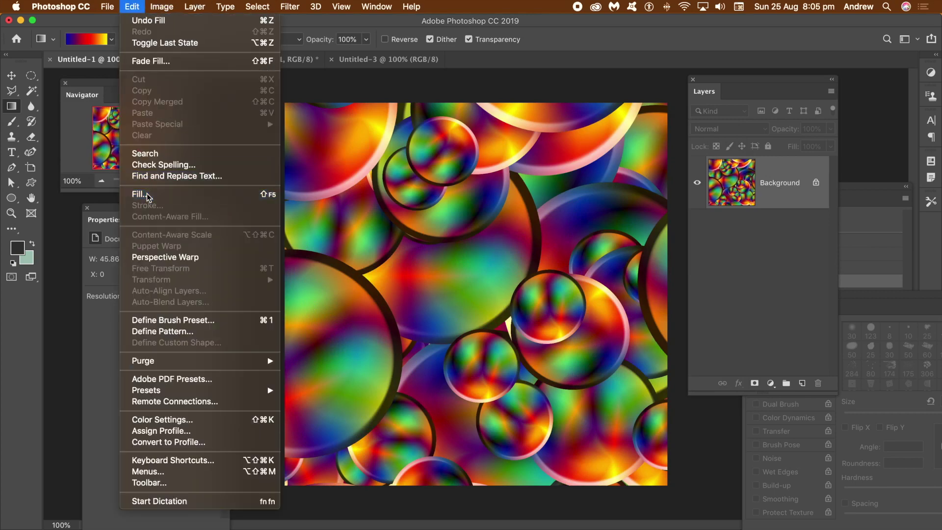
{"action": "left_click", "coordinate": [148, 195]}
{"action": "left_click", "coordinate": [405, 203]}
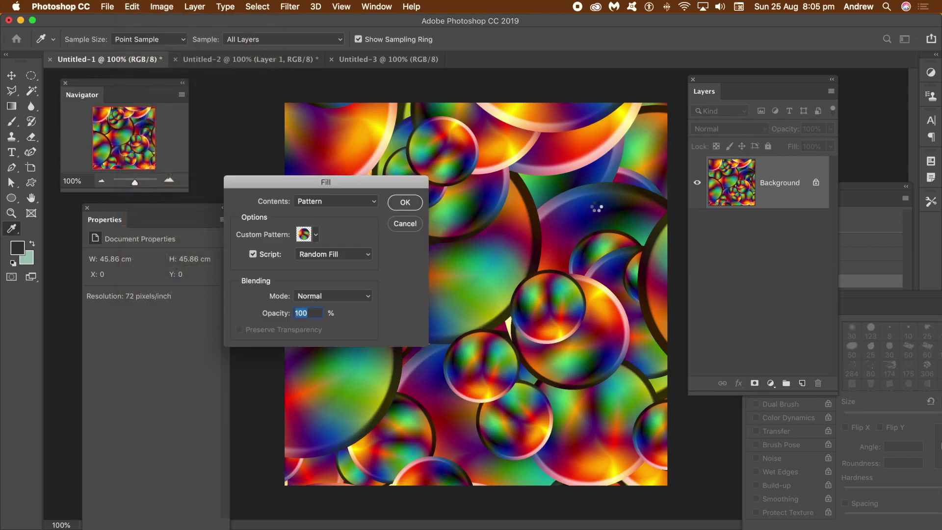
{"action": "key", "text": "Return"}
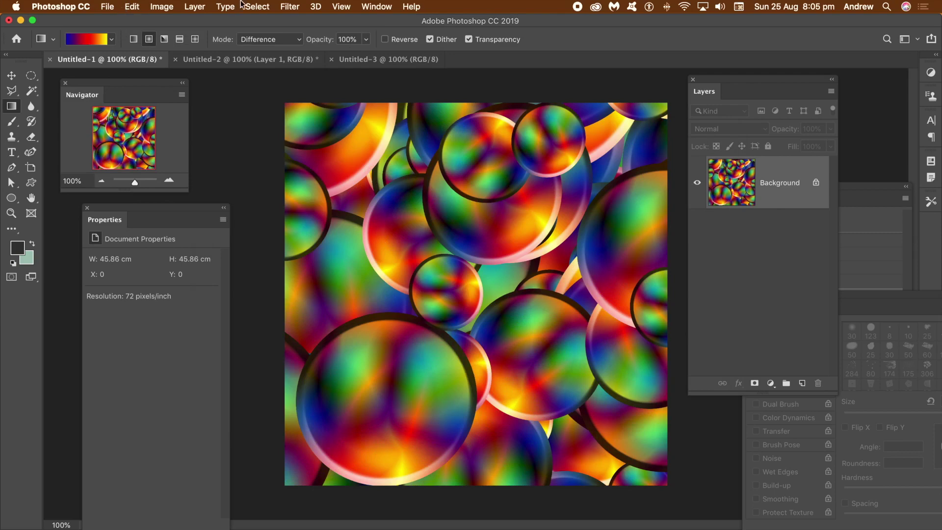
Apply the Oil Paint filter to the Untitled-1 background with Stylization 9.2, Cleanliness 9.4, Scale 4.4, Bristle Detail 2.9 and Lighting disabled.
{"action": "left_click", "coordinate": [192, 7]}
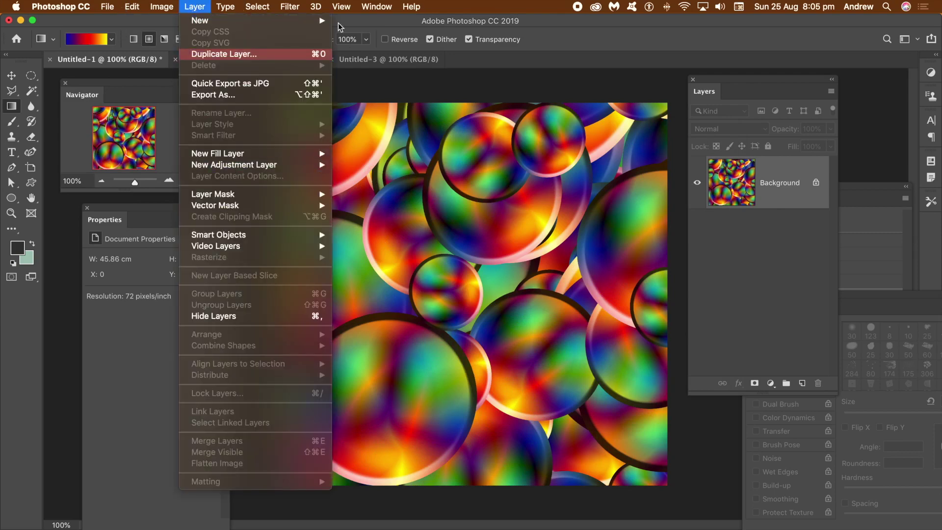
{"action": "mouse_move", "coordinate": [290, 6]}
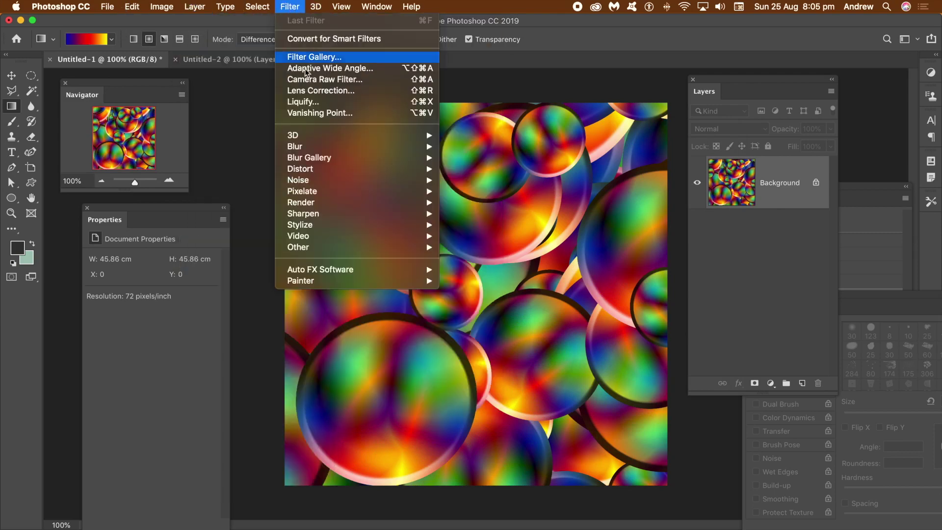
{"action": "mouse_move", "coordinate": [352, 225]}
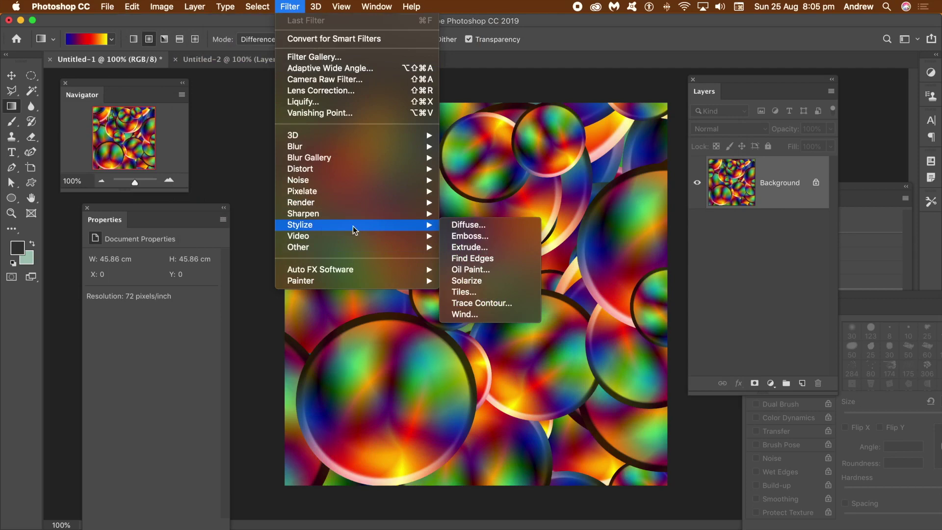
{"action": "left_click", "coordinate": [470, 269]}
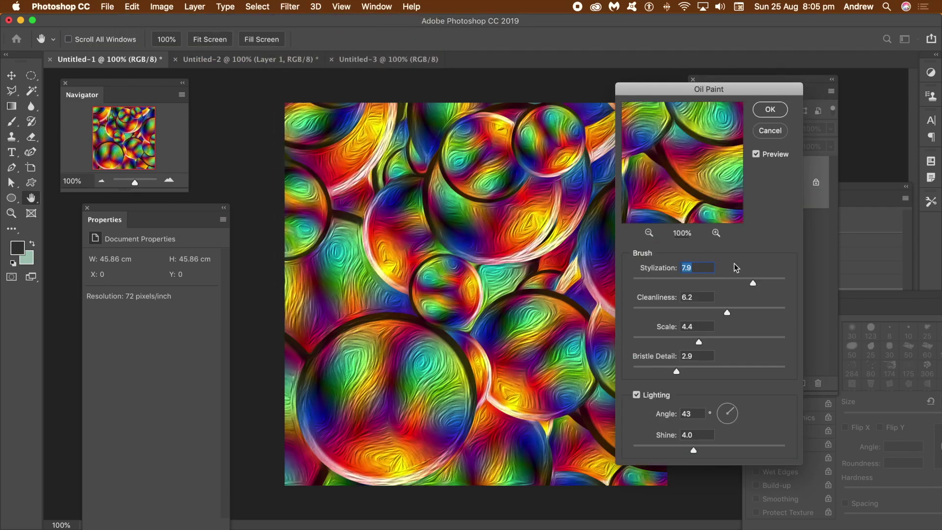
{"action": "left_click", "coordinate": [638, 395]}
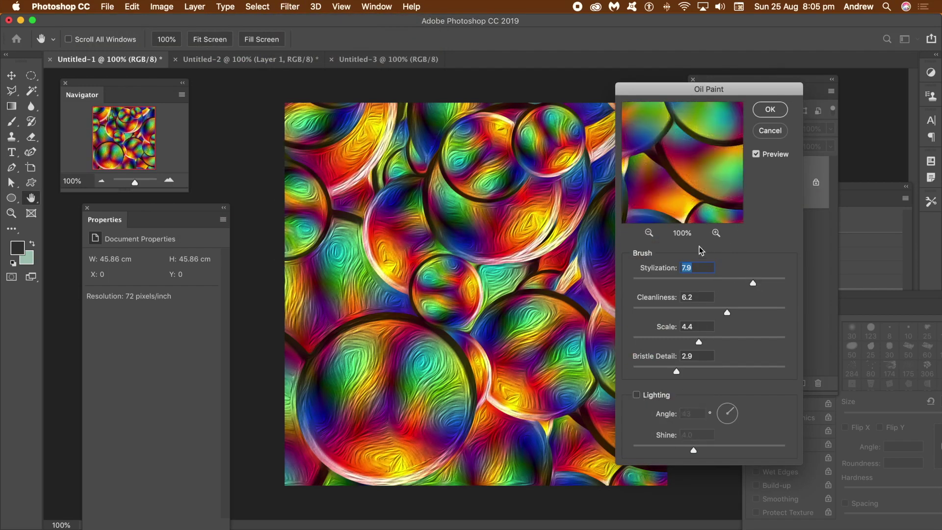
{"action": "left_click_drag", "start_coordinate": [760, 284], "coordinate": [773, 283]}
{"action": "left_click", "coordinate": [776, 309]}
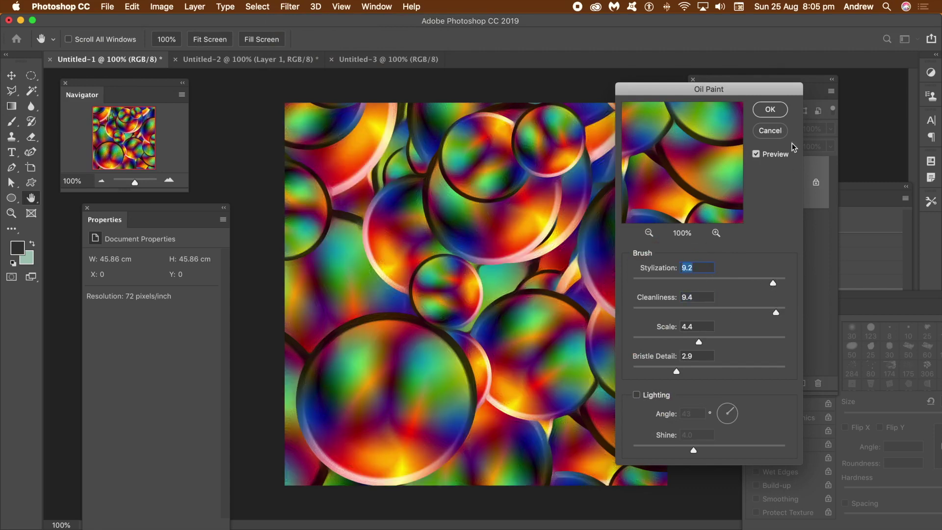
{"action": "left_click", "coordinate": [778, 134]}
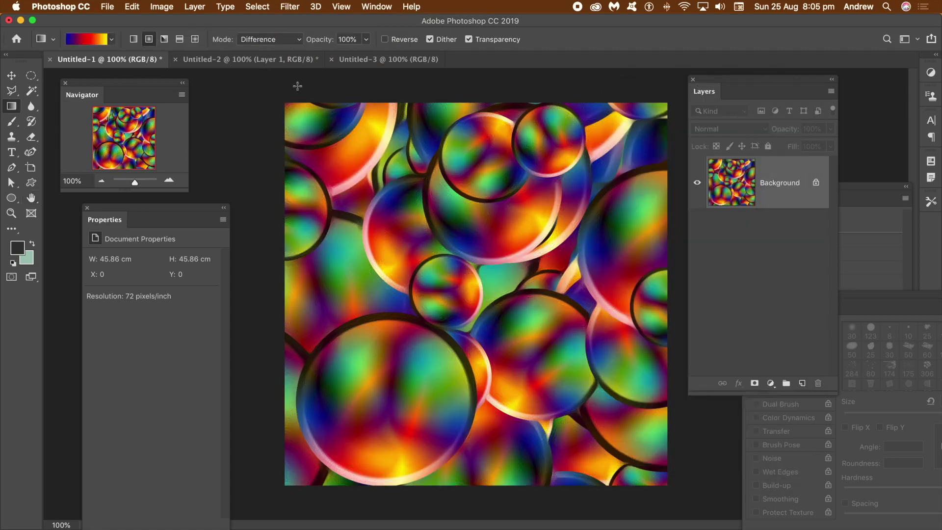
Reapply the Oil Paint filter with the same settings four more times to the Untitled-1 background.
{"action": "left_click", "coordinate": [292, 5]}
{"action": "left_click", "coordinate": [297, 20]}
{"action": "left_click", "coordinate": [296, 7]}
{"action": "left_click", "coordinate": [297, 22]}
{"action": "left_click", "coordinate": [296, 7]}
{"action": "left_click", "coordinate": [299, 21]}
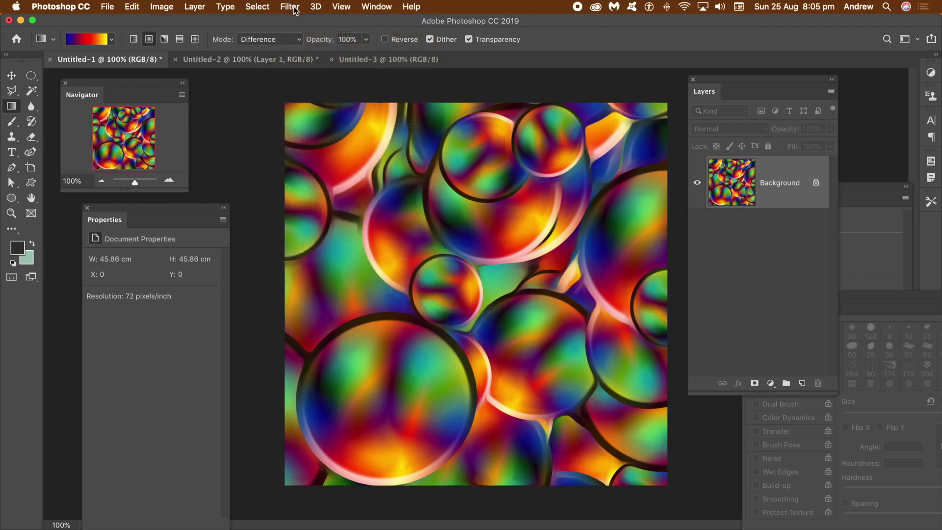
{"action": "left_click", "coordinate": [296, 7]}
{"action": "left_click", "coordinate": [298, 22]}
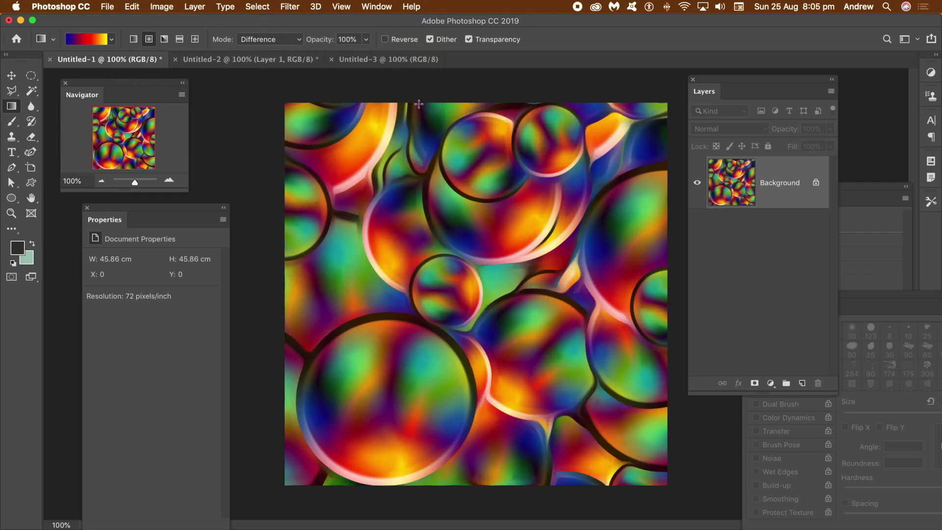
In the blank Untitled-3 document, set the foreground colour to black and draw a large filled ellipse near the canvas centre.
{"action": "left_click", "coordinate": [267, 60]}
{"action": "left_click", "coordinate": [399, 59]}
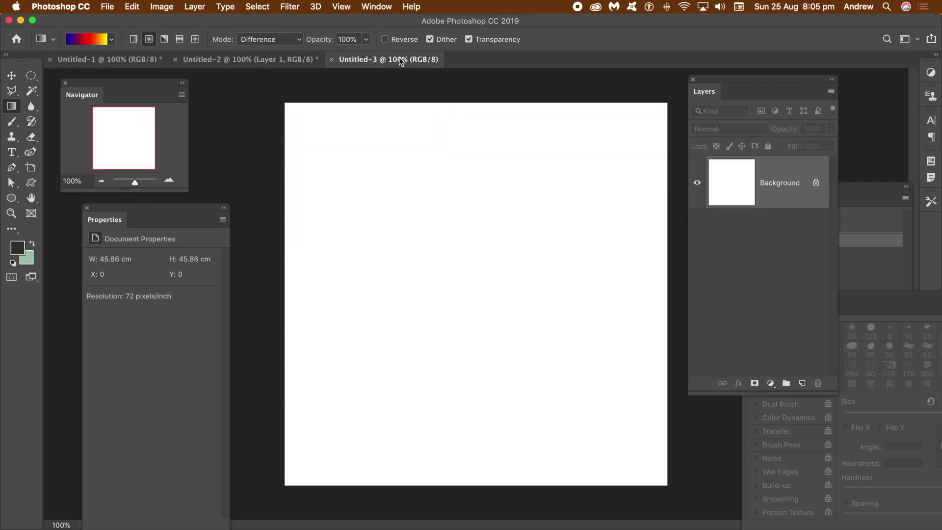
{"action": "left_click", "coordinate": [12, 199]}
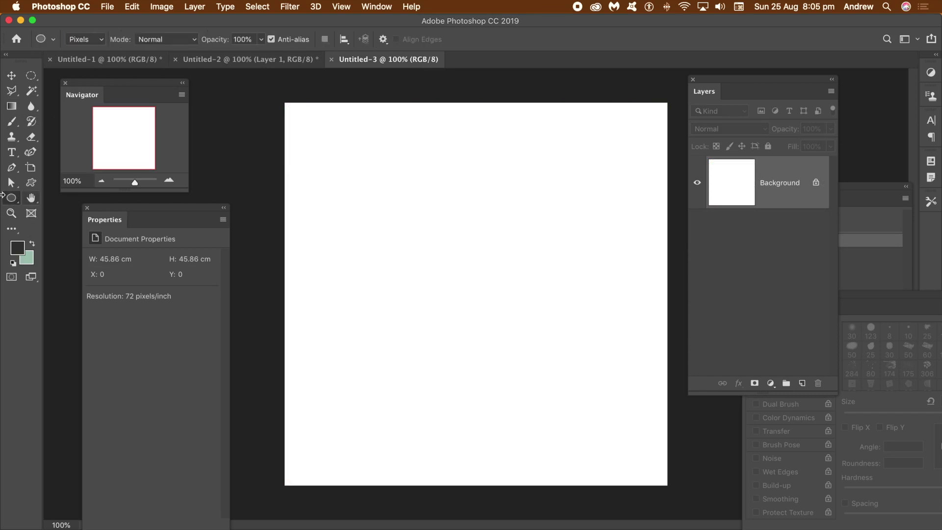
{"action": "left_click", "coordinate": [19, 251]}
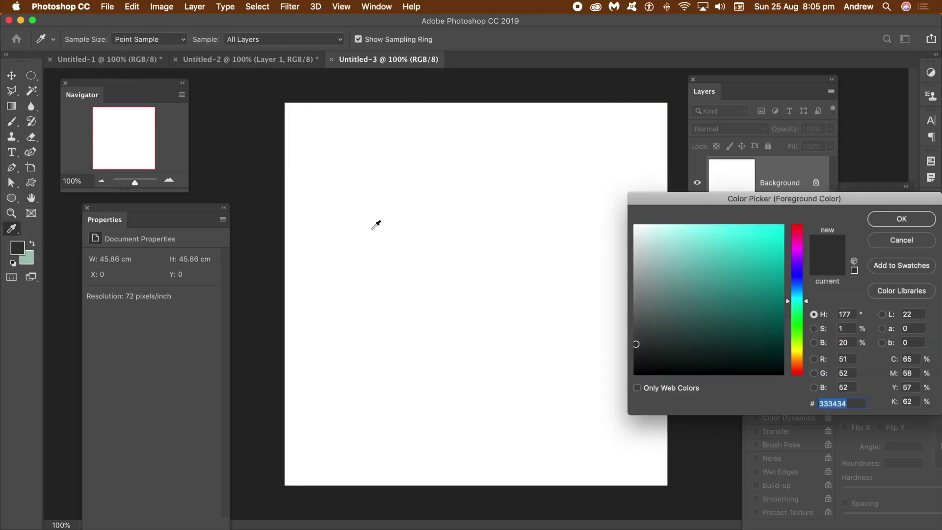
{"action": "left_click_drag", "start_coordinate": [713, 353], "coordinate": [610, 383]}
{"action": "left_click", "coordinate": [903, 219]}
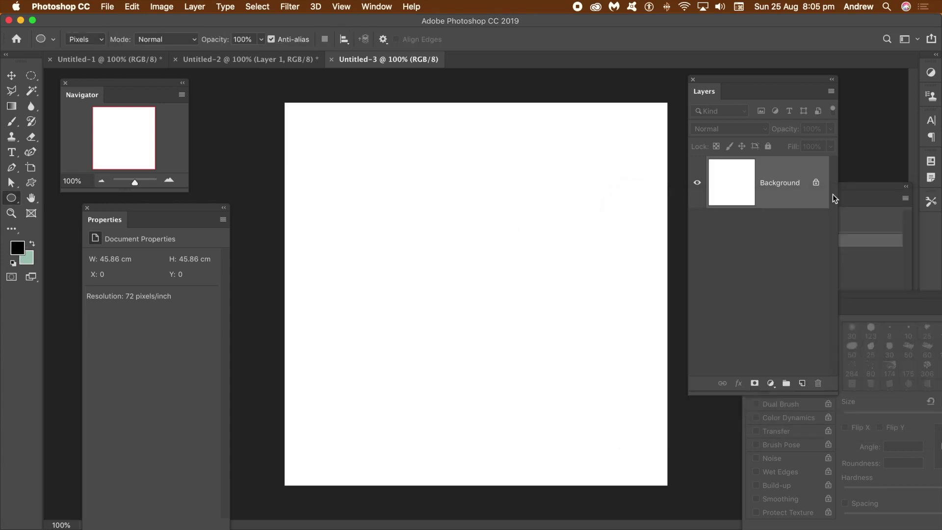
{"action": "left_click_drag", "start_coordinate": [380, 180], "coordinate": [604, 418]}
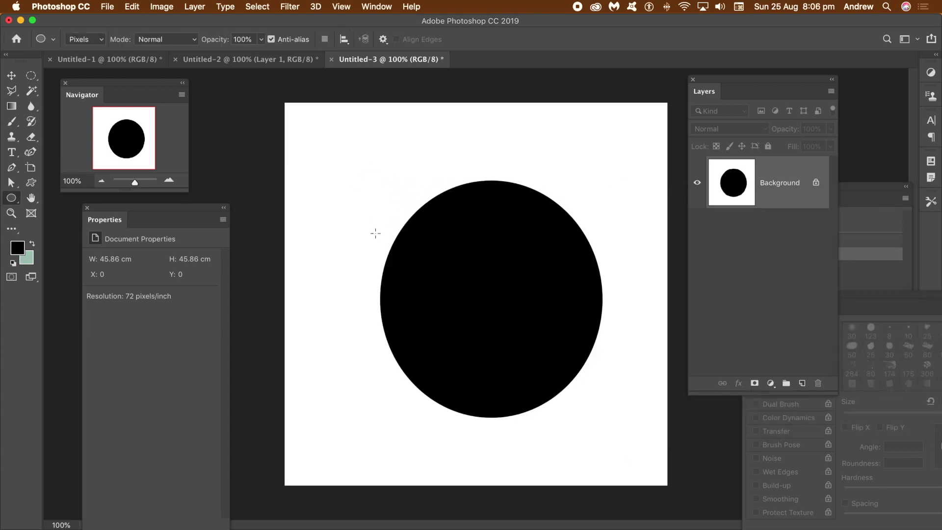
Soften the black ellipse with a Gaussian Blur of 12.0 pixels radius.
{"action": "left_click", "coordinate": [291, 7]}
{"action": "mouse_move", "coordinate": [308, 148]}
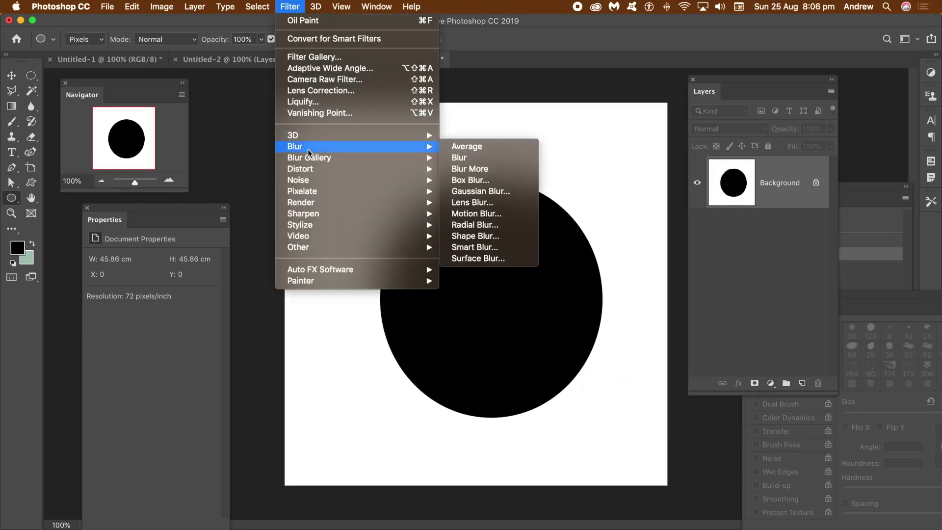
{"action": "left_click", "coordinate": [474, 192]}
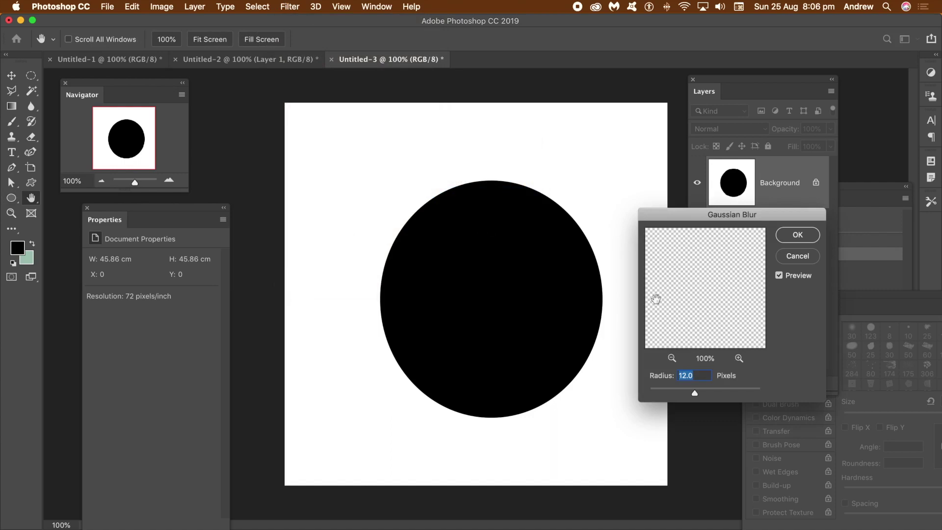
{"action": "left_click", "coordinate": [798, 235]}
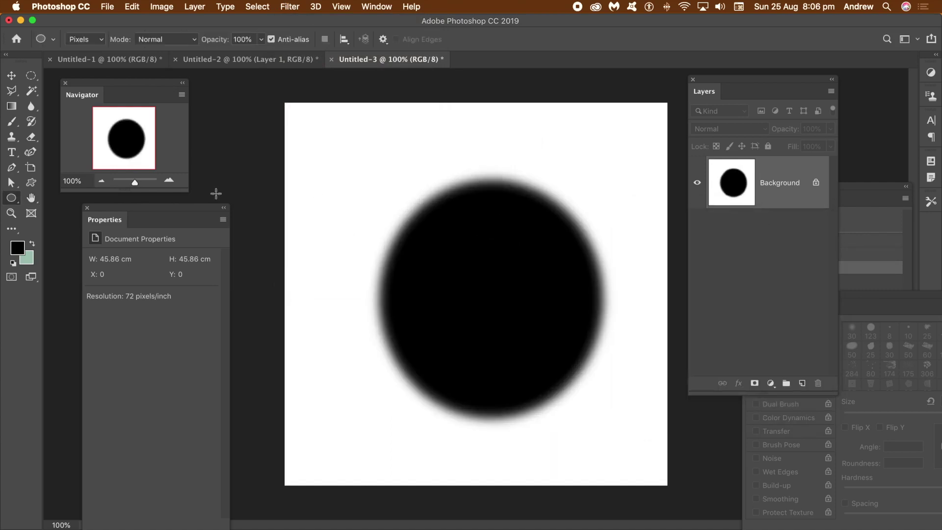
Smudge lobes outward around the sides and lower edge of the black ellipse with a 127 px soft round brush at 100% strength.
{"action": "left_click", "coordinate": [18, 125]}
{"action": "left_click", "coordinate": [11, 137]}
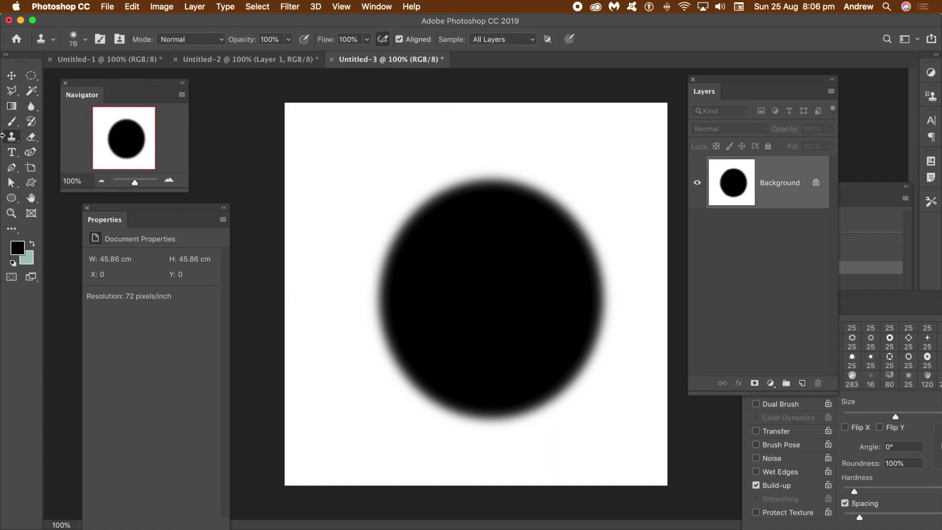
{"action": "left_click", "coordinate": [16, 142]}
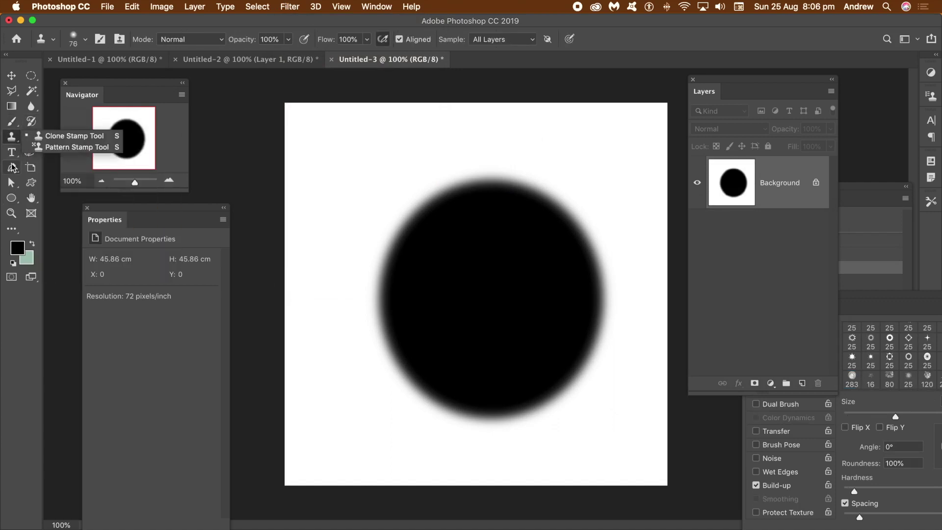
{"action": "left_click", "coordinate": [30, 106]}
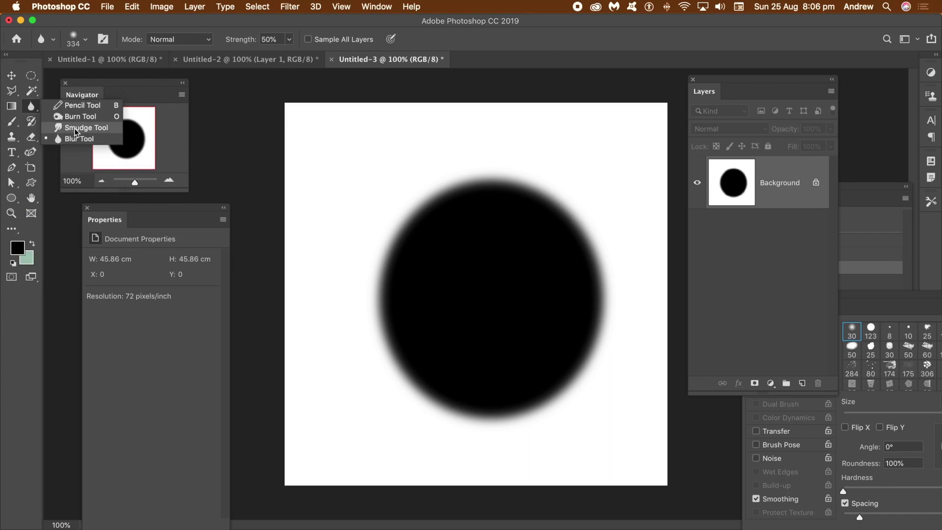
{"action": "left_click", "coordinate": [76, 128]}
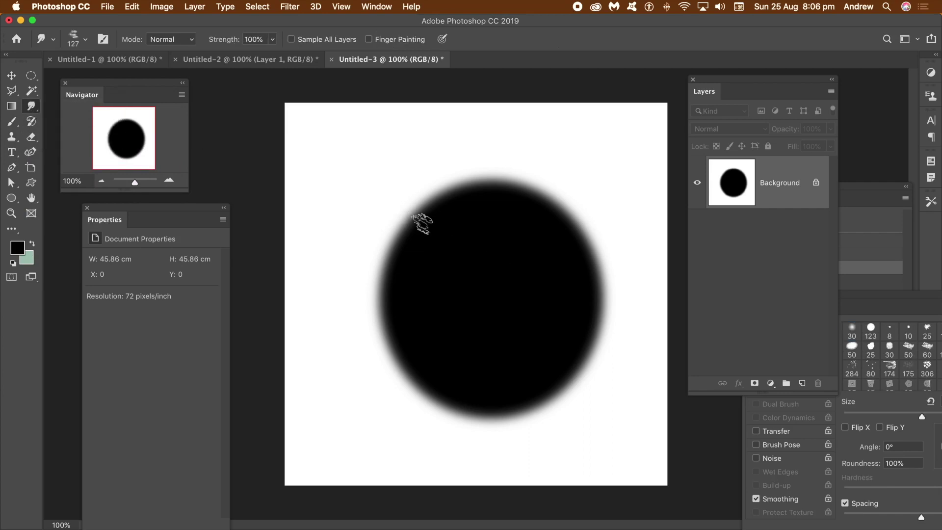
{"action": "left_click", "coordinate": [88, 45]}
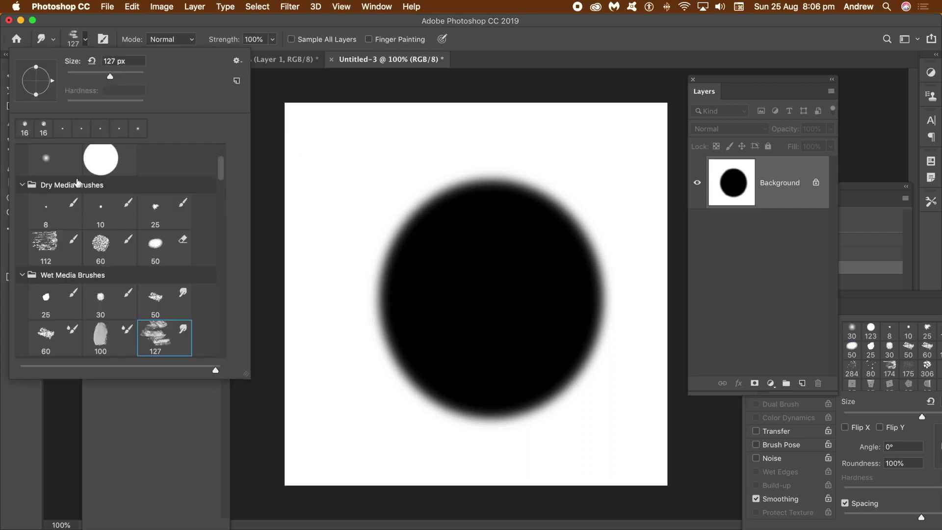
{"action": "left_click", "coordinate": [45, 164]}
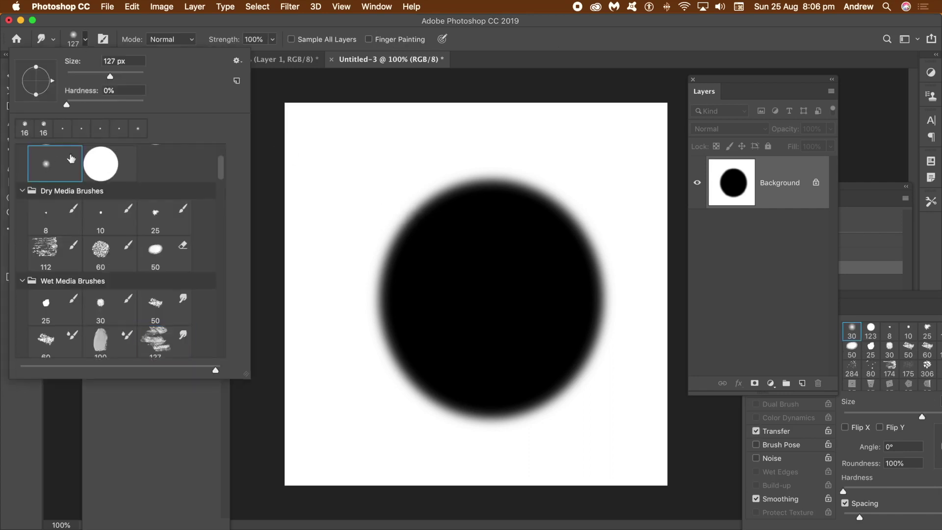
{"action": "left_click", "coordinate": [351, 65]}
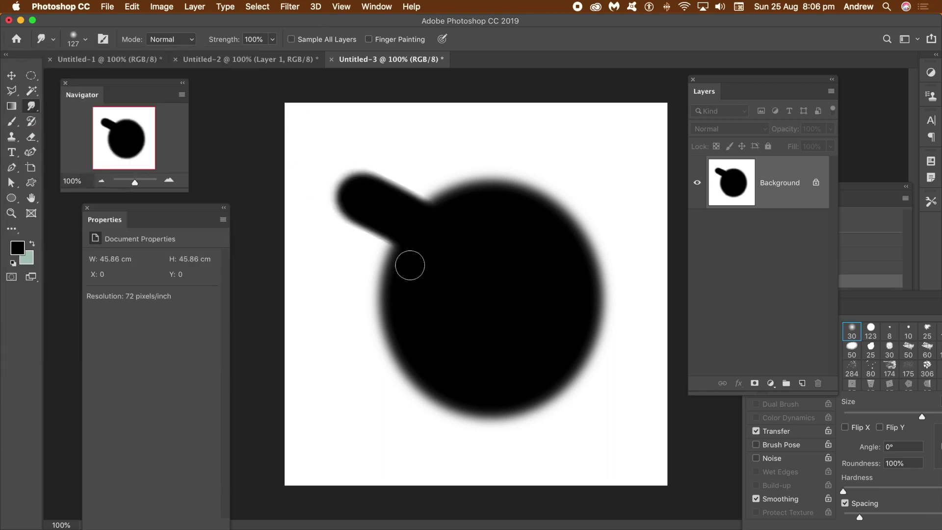
{"action": "key", "text": "super+z"}
{"action": "mouse_move", "coordinate": [411, 239]}
{"action": "left_mouse_down"}
{"action": "mouse_move", "coordinate": [408, 267]}
{"action": "mouse_move", "coordinate": [368, 278]}
{"action": "mouse_move", "coordinate": [379, 332]}
{"action": "mouse_move", "coordinate": [368, 338]}
{"action": "mouse_move", "coordinate": [400, 342]}
{"action": "mouse_move", "coordinate": [398, 323]}
{"action": "mouse_move", "coordinate": [398, 382]}
{"action": "mouse_move", "coordinate": [446, 385]}
{"action": "mouse_move", "coordinate": [446, 411]}
{"action": "mouse_move", "coordinate": [503, 401]}
{"action": "mouse_move", "coordinate": [511, 423]}
{"action": "mouse_move", "coordinate": [563, 389]}
{"action": "mouse_move", "coordinate": [579, 395]}
{"action": "mouse_move", "coordinate": [583, 349]}
{"action": "mouse_move", "coordinate": [601, 325]}
{"action": "mouse_move", "coordinate": [584, 290]}
{"action": "mouse_move", "coordinate": [615, 271]}
{"action": "mouse_move", "coordinate": [574, 252]}
{"action": "mouse_move", "coordinate": [589, 204]}
{"action": "left_mouse_up"}
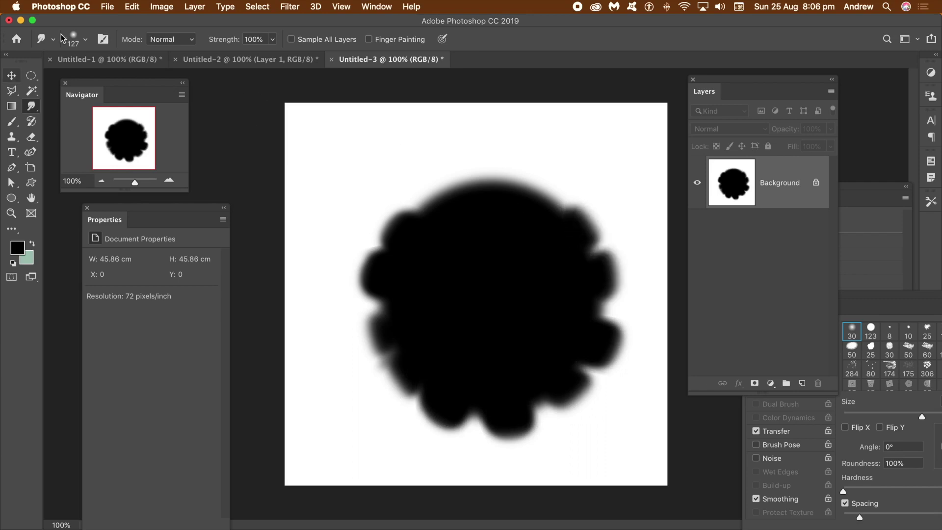
Reduce the Smudge brush to 47 px and pull short narrow spikes out of the black shape's upper edge.
{"action": "left_click", "coordinate": [85, 39]}
{"action": "left_click_drag", "start_coordinate": [89, 74], "coordinate": [84, 76]}
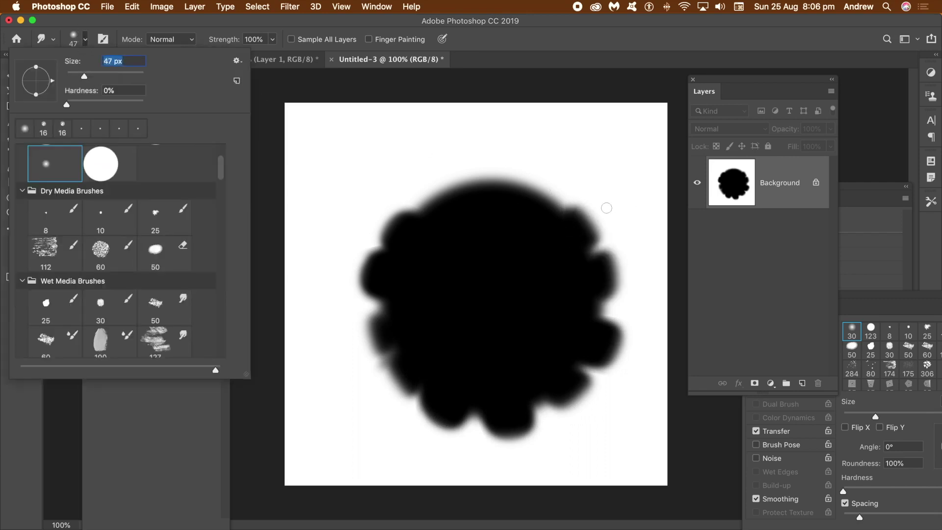
{"action": "left_click", "coordinate": [551, 206]}
{"action": "mouse_move", "coordinate": [554, 209]}
{"action": "left_mouse_down"}
{"action": "mouse_move", "coordinate": [559, 190]}
{"action": "mouse_move", "coordinate": [524, 174]}
{"action": "left_mouse_up"}
{"action": "mouse_move", "coordinate": [471, 196]}
{"action": "left_mouse_down"}
{"action": "mouse_move", "coordinate": [470, 177]}
{"action": "mouse_move", "coordinate": [459, 194]}
{"action": "mouse_move", "coordinate": [452, 185]}
{"action": "left_mouse_up"}
{"action": "left_click_drag", "start_coordinate": [413, 218], "coordinate": [406, 201]}
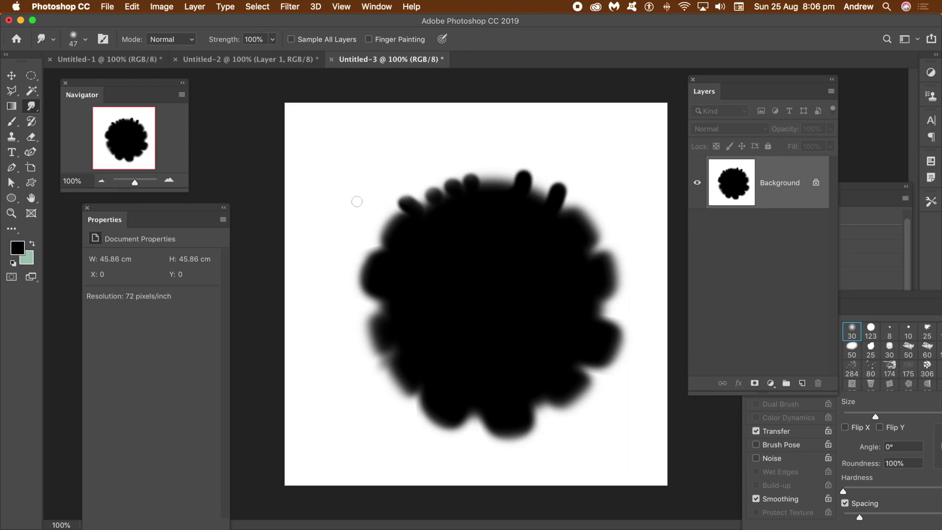
Define the smudged black shape as a brush preset, keeping the default name Sampled Brush 2.
{"action": "left_click", "coordinate": [133, 7]}
{"action": "left_click", "coordinate": [170, 320]}
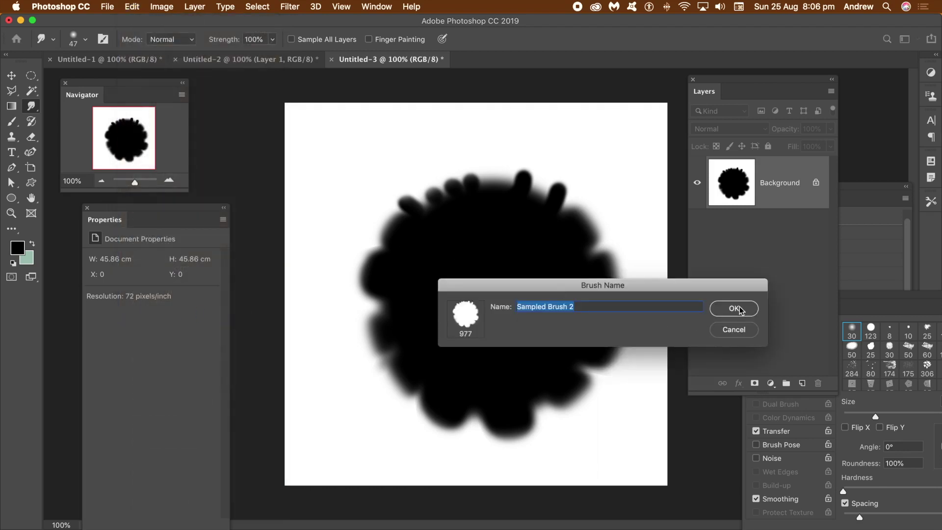
{"action": "left_click", "coordinate": [740, 308]}
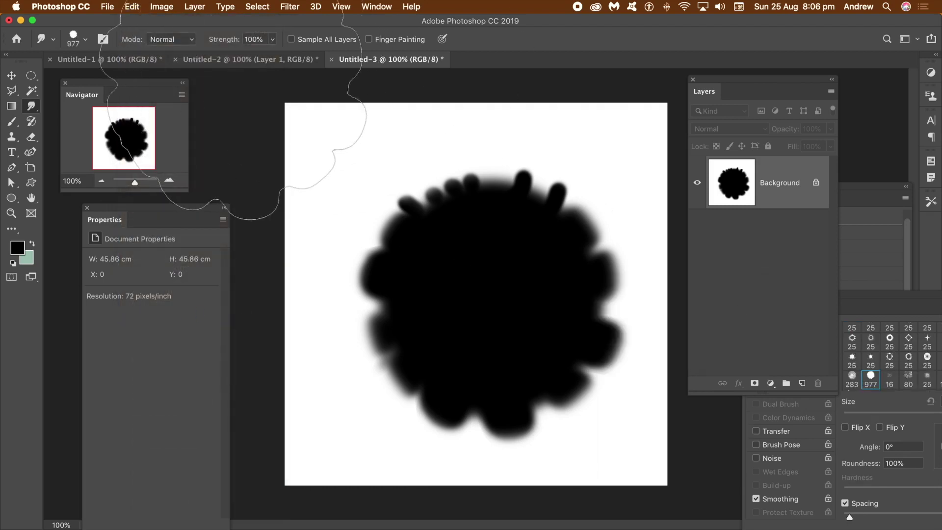
Return to the Untitled-1 document and bring its History panel to the front.
{"action": "left_click", "coordinate": [255, 60]}
{"action": "left_click", "coordinate": [132, 61]}
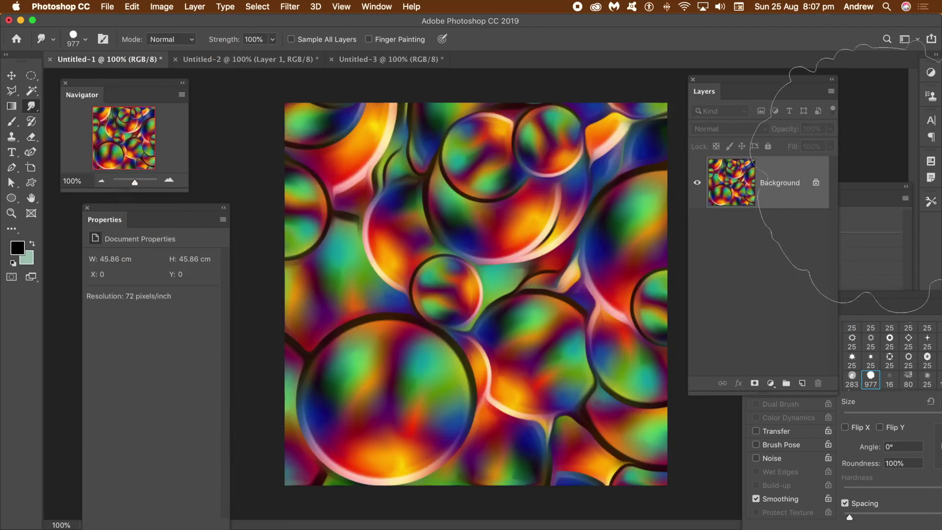
{"action": "left_click", "coordinate": [874, 186]}
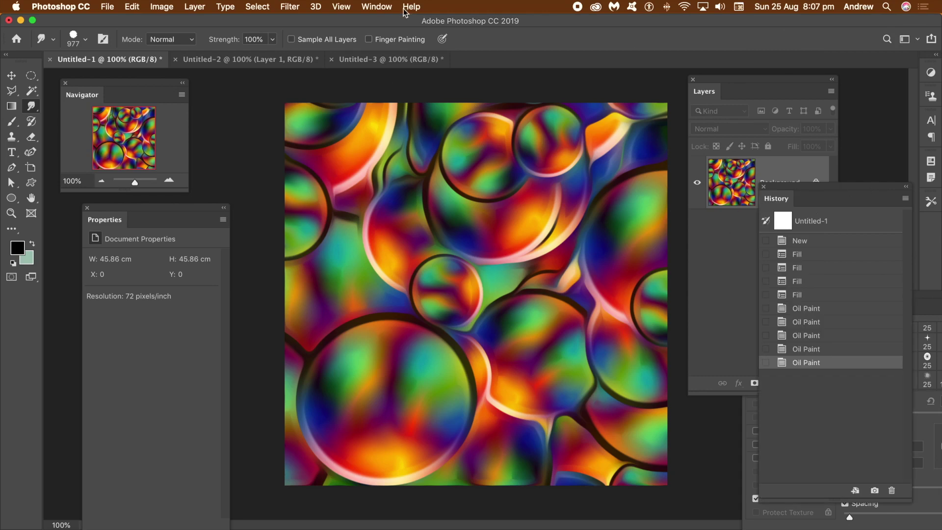
{"action": "left_click", "coordinate": [376, 6]}
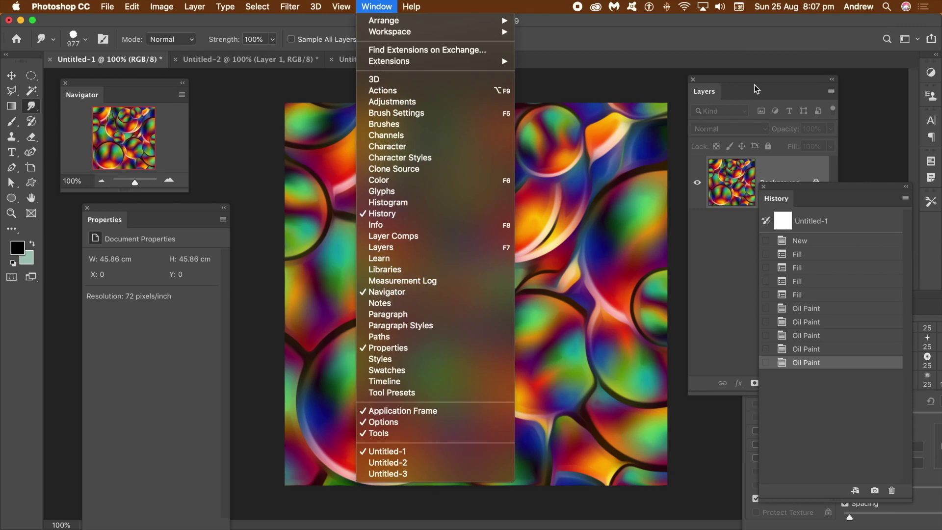
{"action": "left_click", "coordinate": [86, 42]}
{"action": "left_click", "coordinate": [87, 42]}
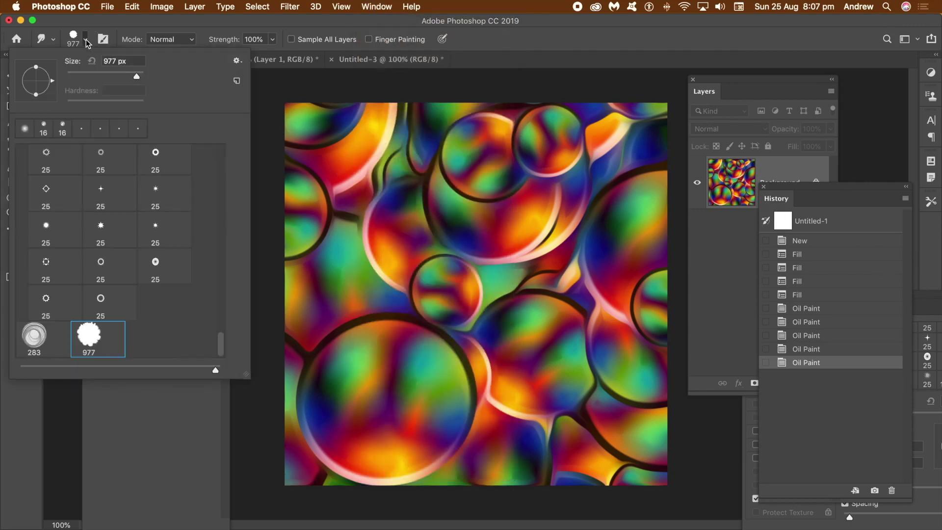
{"action": "left_click_drag", "start_coordinate": [83, 74], "coordinate": [74, 73]}
{"action": "left_click", "coordinate": [148, 27]}
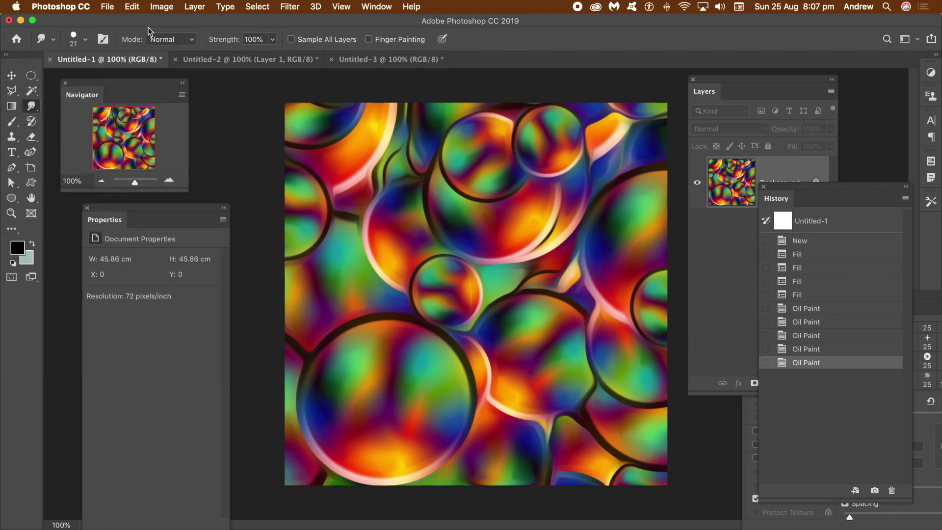
Switch to the Art History Brush and choose the 977 px sampled smudged-shape tip, reduced to 13 px.
{"action": "left_click", "coordinate": [31, 124]}
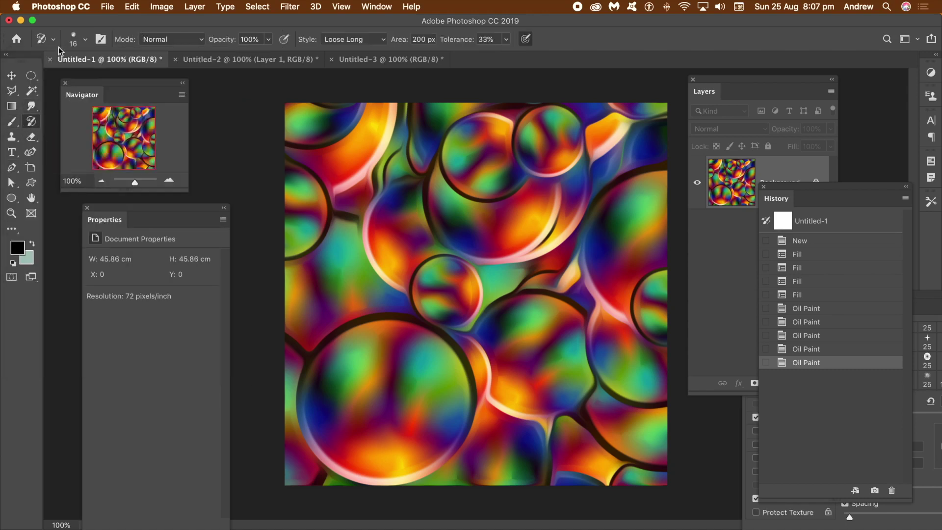
{"action": "left_click", "coordinate": [86, 43]}
{"action": "left_click", "coordinate": [94, 336]}
{"action": "left_click_drag", "start_coordinate": [82, 77], "coordinate": [72, 73]}
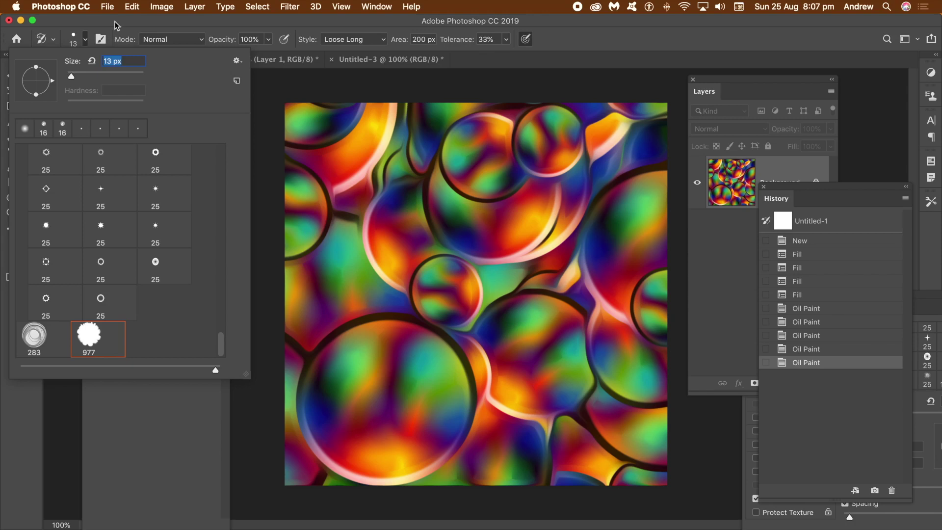
{"action": "key", "text": "Return"}
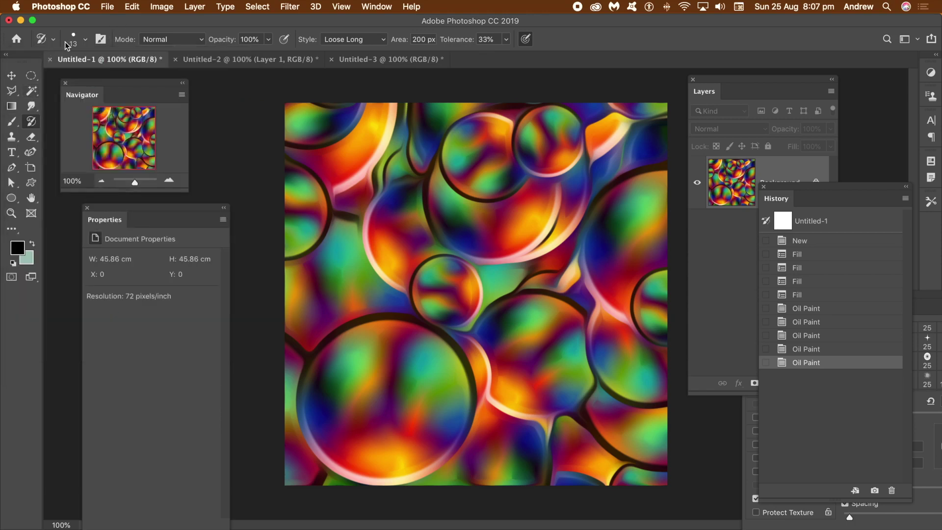
{"action": "left_click", "coordinate": [85, 43]}
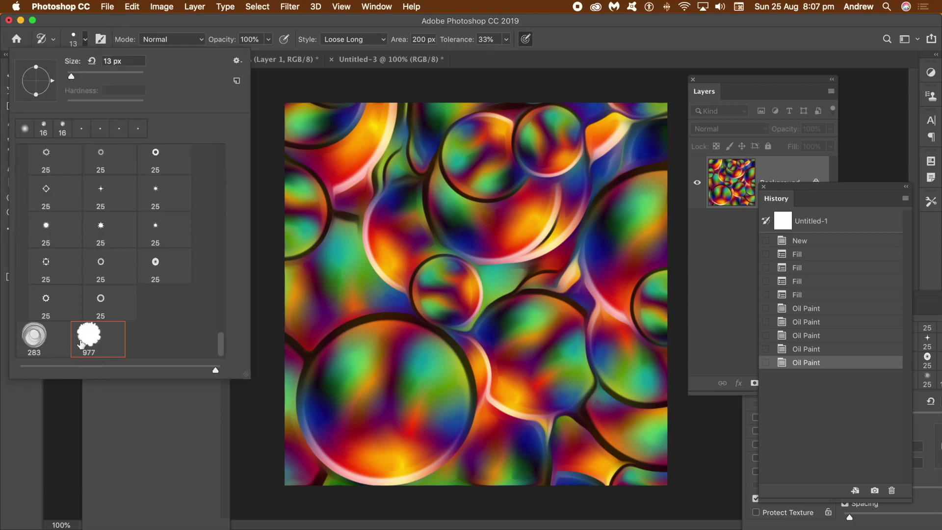
{"action": "left_click", "coordinate": [243, 52]}
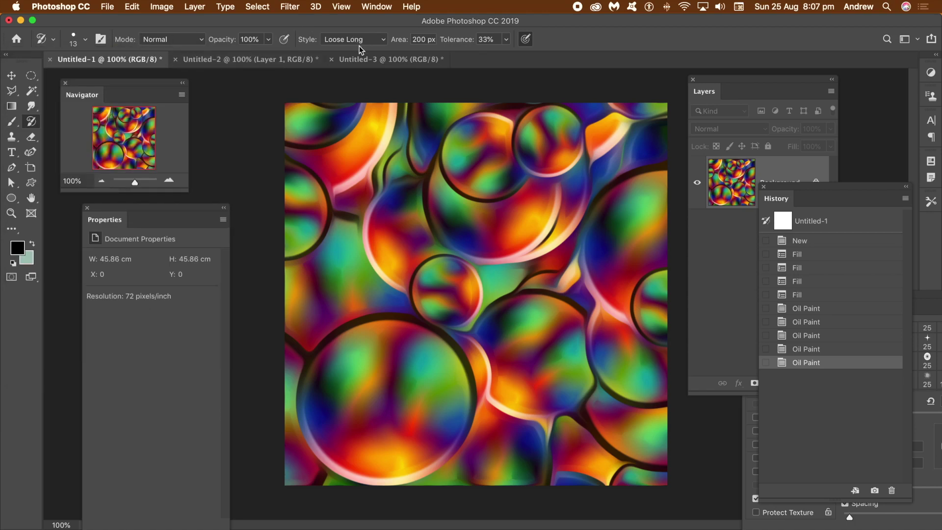
Enable Color Dynamics for the Art History brush and raise its saturation jitter and purity.
{"action": "mouse_move", "coordinate": [932, 304]}
{"action": "left_mouse_down"}
{"action": "mouse_move", "coordinate": [832, 252]}
{"action": "mouse_move", "coordinate": [837, 218]}
{"action": "left_mouse_up"}
{"action": "left_click", "coordinate": [377, 7]}
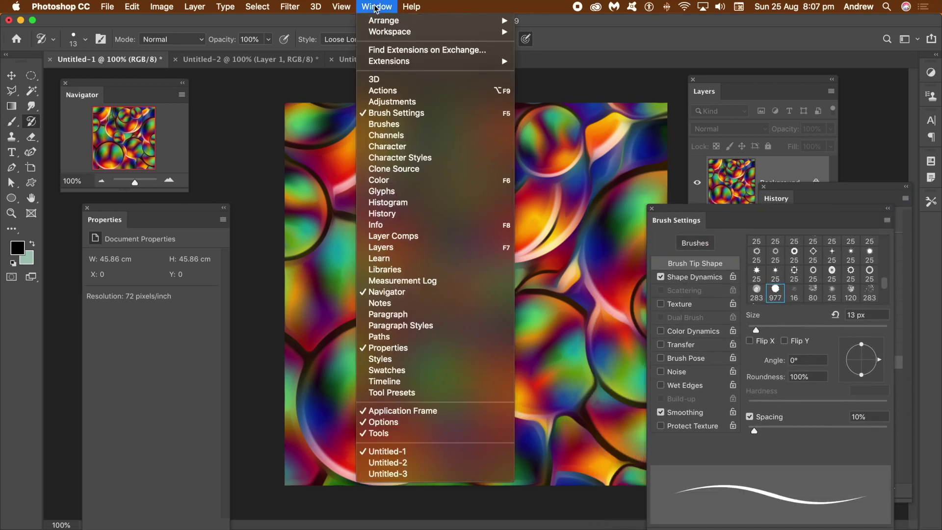
{"action": "left_click", "coordinate": [721, 214]}
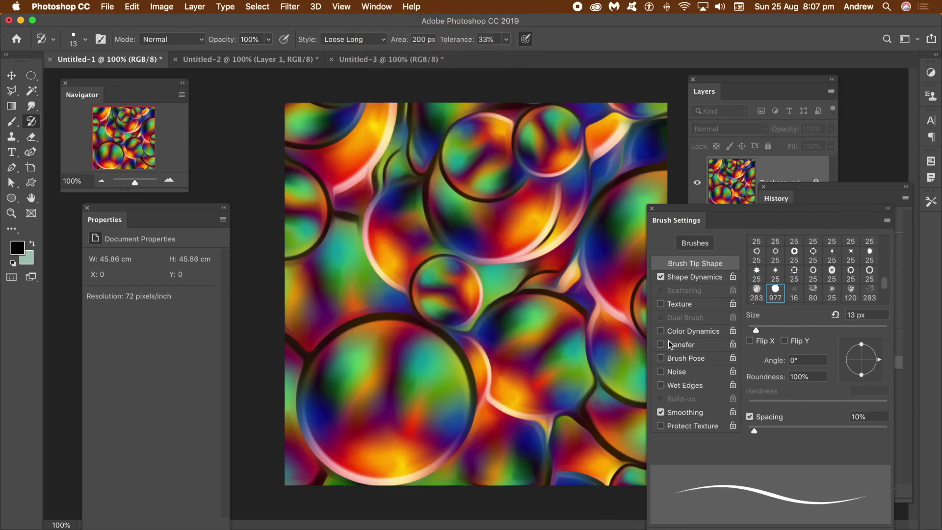
{"action": "left_click", "coordinate": [687, 332]}
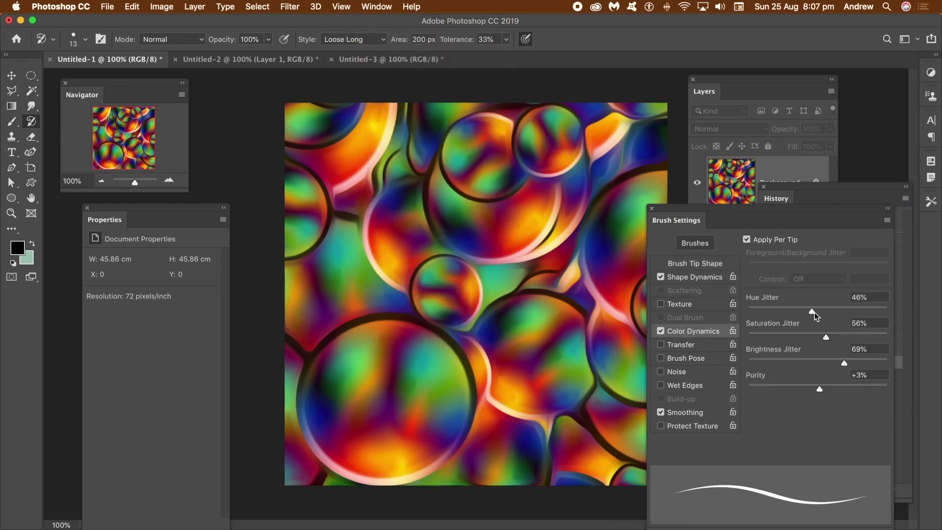
{"action": "left_click_drag", "start_coordinate": [826, 338], "coordinate": [838, 339]}
{"action": "left_click_drag", "start_coordinate": [838, 388], "coordinate": [832, 389]}
Set the brush's size jitter to 24% and its tip spacing to 20%.
{"action": "left_click", "coordinate": [682, 277]}
{"action": "left_click_drag", "start_coordinate": [748, 255], "coordinate": [782, 261]}
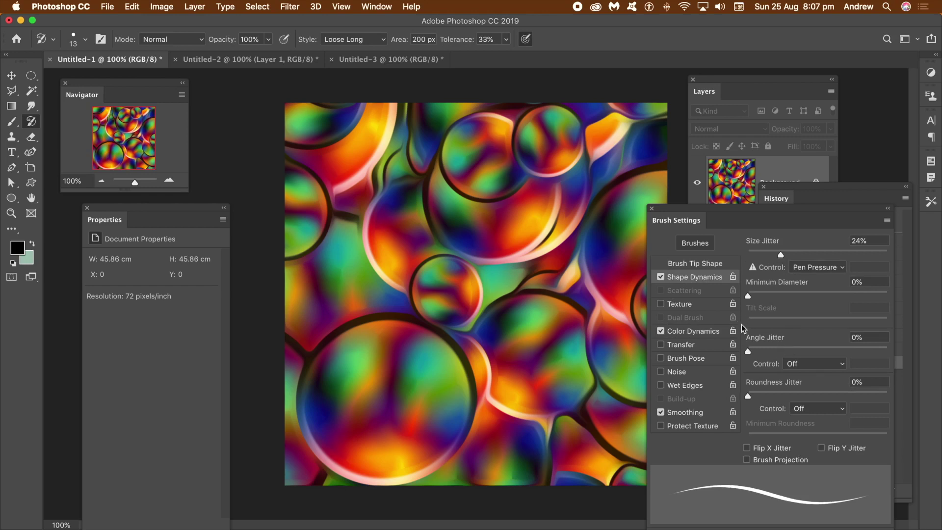
{"action": "left_click", "coordinate": [689, 264]}
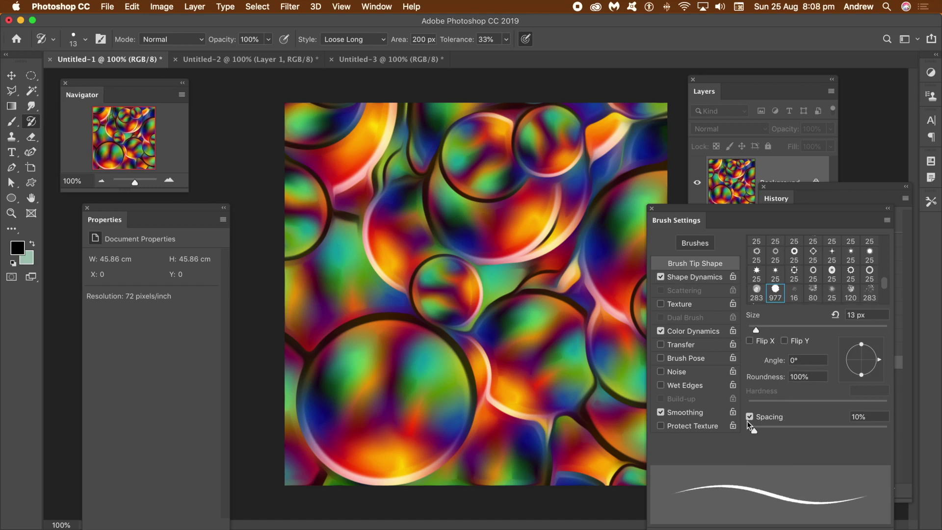
{"action": "mouse_move", "coordinate": [754, 434]}
{"action": "left_mouse_down"}
{"action": "mouse_move", "coordinate": [800, 433]}
{"action": "mouse_move", "coordinate": [761, 432]}
{"action": "left_mouse_up"}
Make the last Oil Paint state the history brush source and fill the background with black.
{"action": "left_click", "coordinate": [797, 192]}
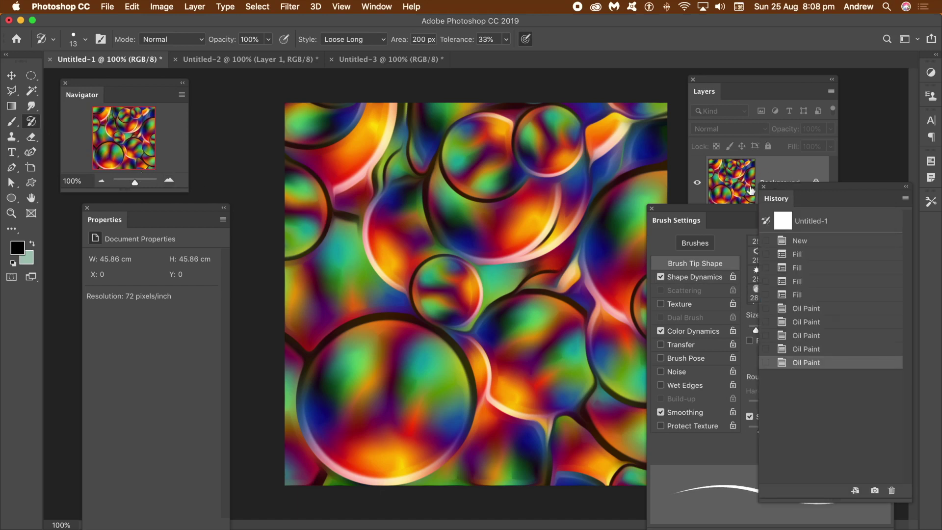
{"action": "left_click", "coordinate": [767, 363]}
{"action": "left_click", "coordinate": [131, 11]}
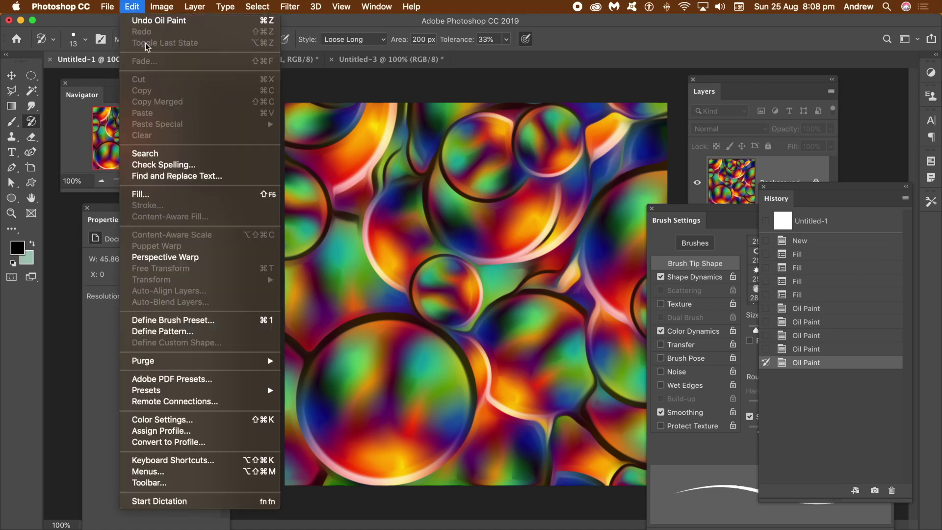
{"action": "left_click", "coordinate": [150, 197]}
{"action": "left_click", "coordinate": [338, 201]}
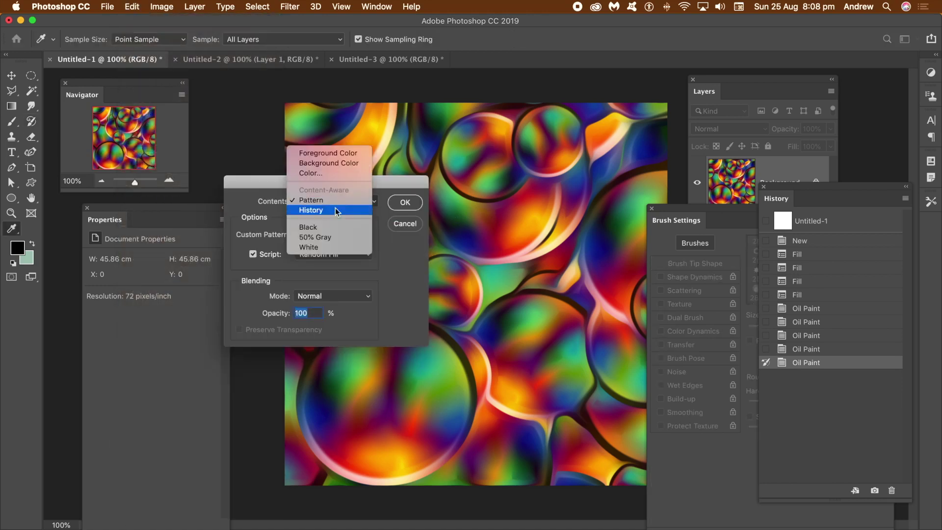
{"action": "left_click", "coordinate": [337, 227]}
{"action": "left_click", "coordinate": [405, 202]}
{"action": "key", "text": "y"}
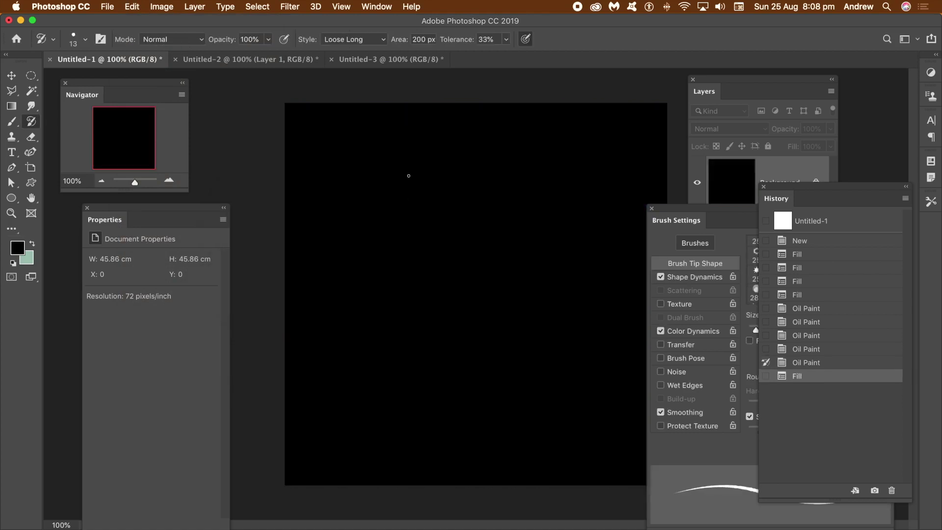
Add a new layer and paint Loose Long Art History strokes across the whole black canvas.
{"action": "left_click", "coordinate": [187, 7]}
{"action": "left_click", "coordinate": [363, 24]}
{"action": "left_click", "coordinate": [578, 173]}
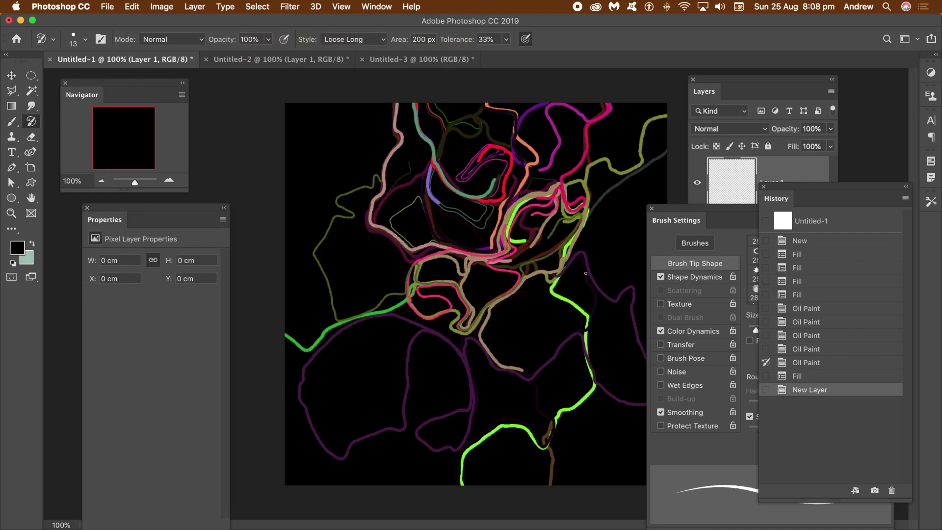
{"action": "left_click_drag", "start_coordinate": [593, 394], "coordinate": [355, 356]}
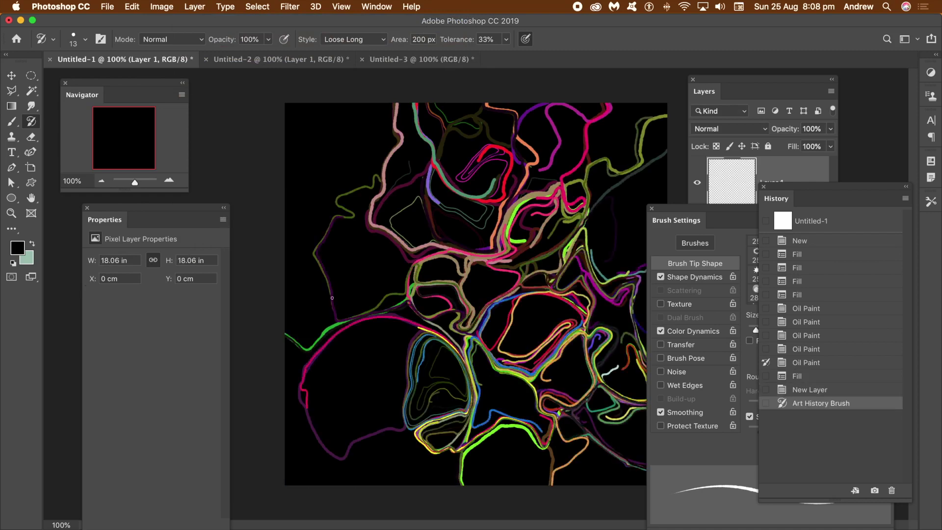
{"action": "left_click", "coordinate": [350, 265]}
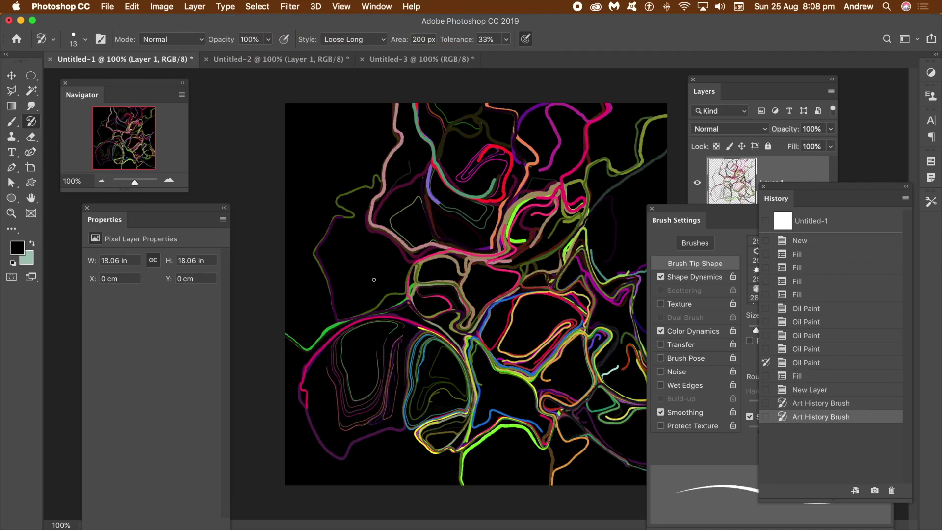
{"action": "mouse_move", "coordinate": [286, 163]}
{"action": "left_mouse_down"}
{"action": "mouse_move", "coordinate": [347, 155]}
{"action": "mouse_move", "coordinate": [439, 158]}
{"action": "mouse_move", "coordinate": [530, 117]}
{"action": "mouse_move", "coordinate": [586, 139]}
{"action": "mouse_move", "coordinate": [588, 229]}
{"action": "mouse_move", "coordinate": [603, 223]}
{"action": "mouse_move", "coordinate": [550, 235]}
{"action": "mouse_move", "coordinate": [585, 341]}
{"action": "mouse_move", "coordinate": [568, 400]}
{"action": "mouse_move", "coordinate": [389, 494]}
{"action": "mouse_move", "coordinate": [386, 476]}
{"action": "mouse_move", "coordinate": [333, 490]}
{"action": "mouse_move", "coordinate": [347, 423]}
{"action": "mouse_move", "coordinate": [336, 356]}
{"action": "mouse_move", "coordinate": [350, 287]}
{"action": "mouse_move", "coordinate": [304, 236]}
{"action": "mouse_move", "coordinate": [552, 270]}
{"action": "mouse_move", "coordinate": [551, 314]}
{"action": "mouse_move", "coordinate": [536, 315]}
{"action": "mouse_move", "coordinate": [557, 223]}
{"action": "mouse_move", "coordinate": [638, 128]}
{"action": "left_mouse_up"}
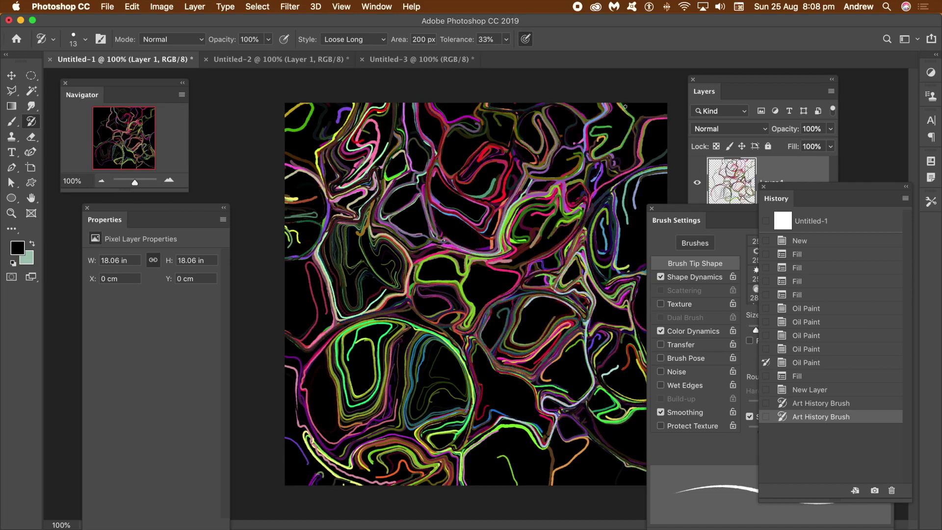
{"action": "left_click", "coordinate": [672, 216]}
{"action": "left_click_drag", "start_coordinate": [672, 216], "coordinate": [702, 209]}
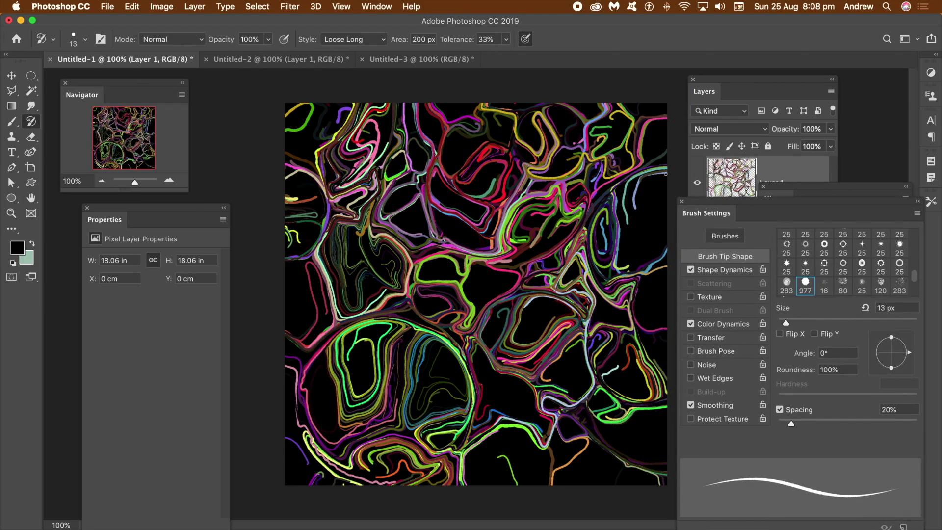
Apply Oil Paint twice to the stroke layer with stylization 9.2, cleanliness 9.4, scale 4.4, bristle detail 2.9 and lighting off.
{"action": "left_click", "coordinate": [285, 6]}
{"action": "mouse_move", "coordinate": [313, 224]}
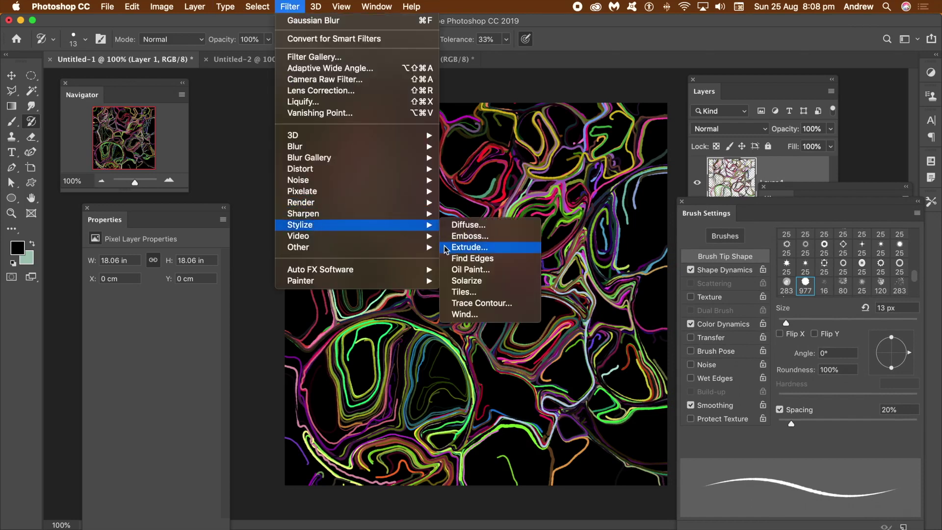
{"action": "left_click", "coordinate": [453, 279]}
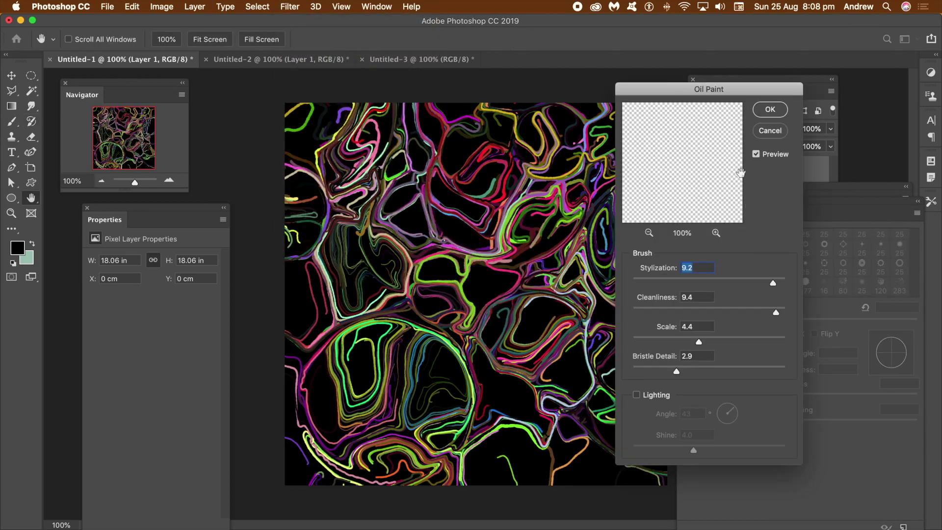
{"action": "left_click", "coordinate": [771, 110]}
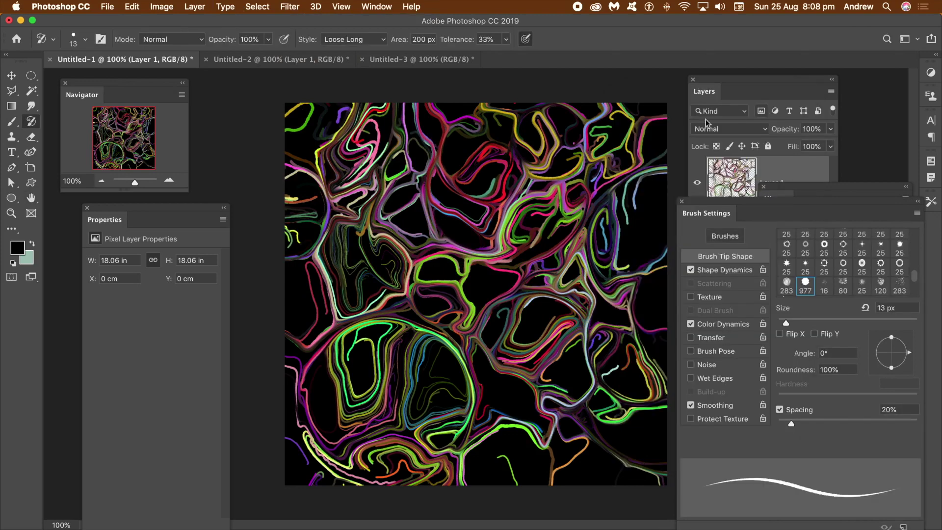
{"action": "left_click", "coordinate": [284, 4]}
{"action": "left_click", "coordinate": [294, 17]}
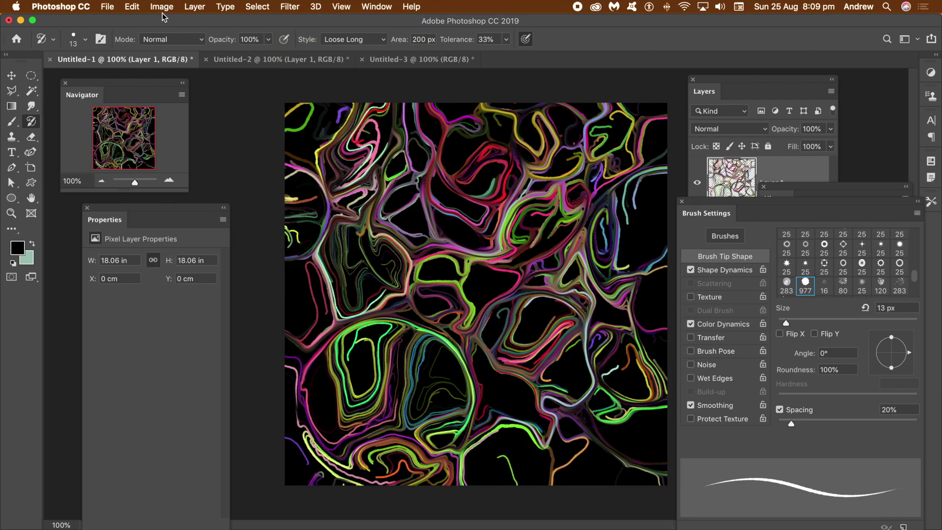
Add a smooth Inner Bevel to the stroke layer with 105% depth, 8 px size, 2 px soften and a 127° shading angle.
{"action": "left_click", "coordinate": [189, 8]}
{"action": "mouse_move", "coordinate": [221, 125]}
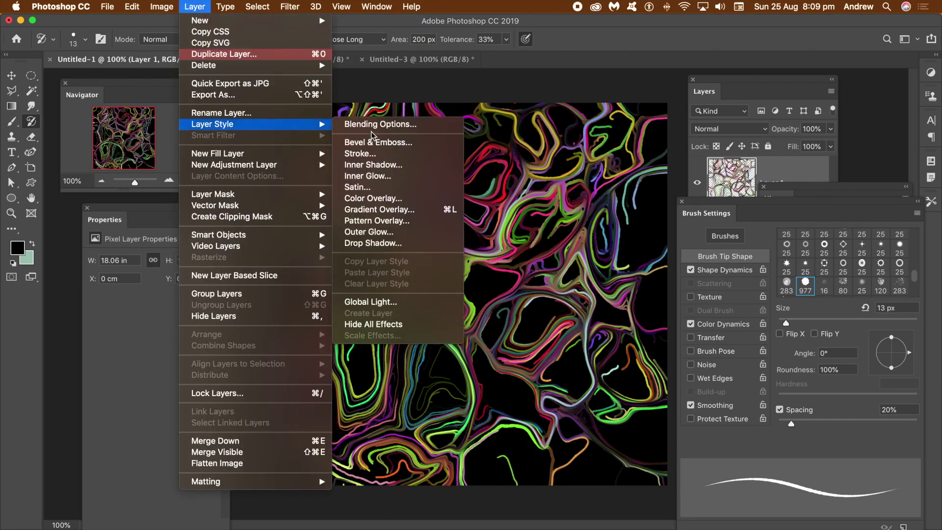
{"action": "left_click", "coordinate": [377, 143]}
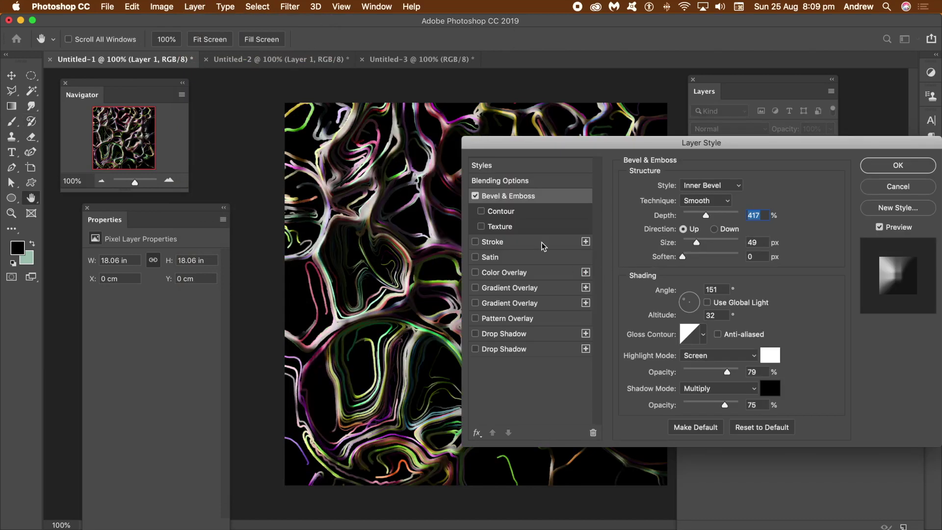
{"action": "left_click_drag", "start_coordinate": [556, 146], "coordinate": [636, 142]}
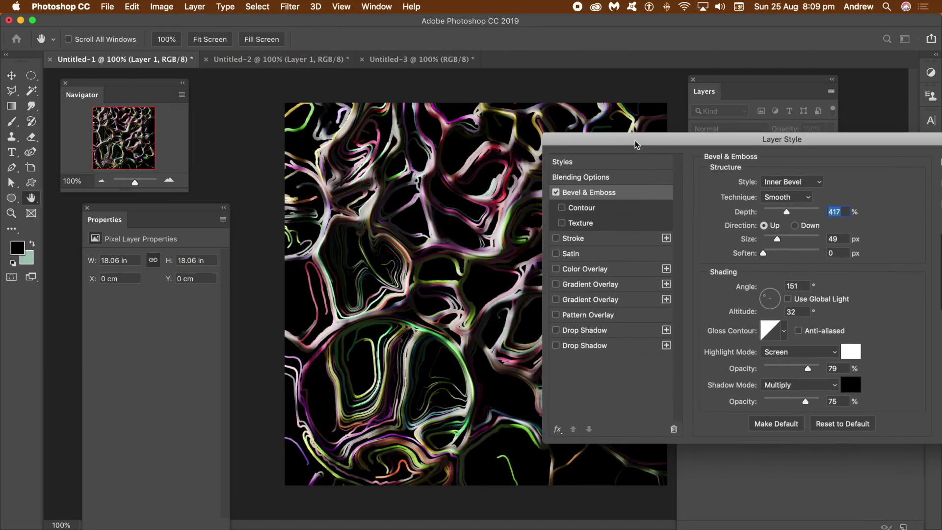
{"action": "left_click_drag", "start_coordinate": [787, 214], "coordinate": [767, 216]}
{"action": "left_click_drag", "start_coordinate": [764, 253], "coordinate": [769, 256]}
{"action": "left_click_drag", "start_coordinate": [773, 294], "coordinate": [769, 289]}
{"action": "left_click_drag", "start_coordinate": [766, 213], "coordinate": [771, 216]}
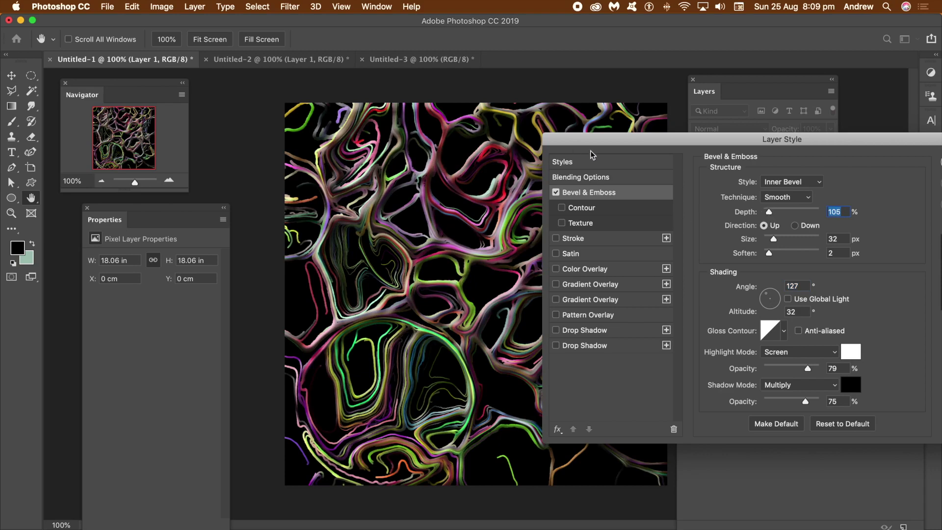
{"action": "left_click_drag", "start_coordinate": [776, 241], "coordinate": [770, 240]}
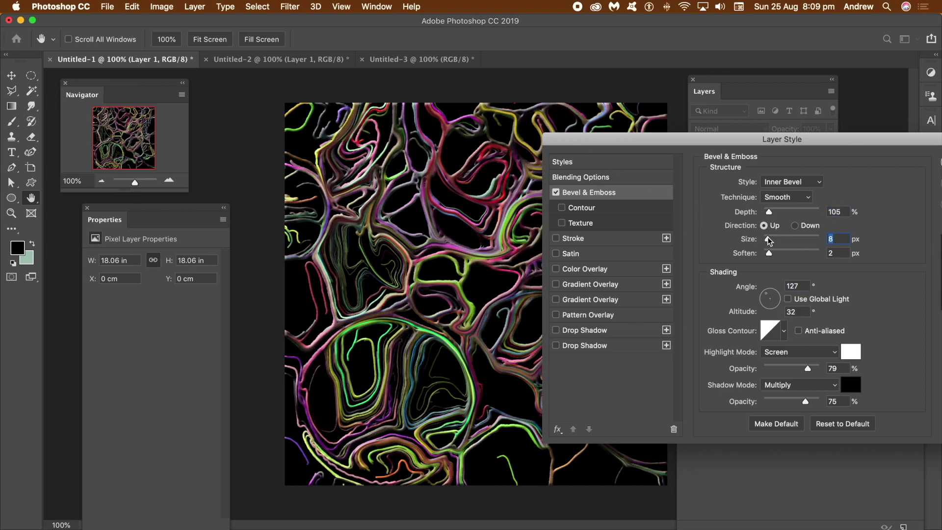
{"action": "left_click_drag", "start_coordinate": [760, 142], "coordinate": [492, 126]}
{"action": "left_click", "coordinate": [794, 147]}
{"action": "key", "text": "y"}
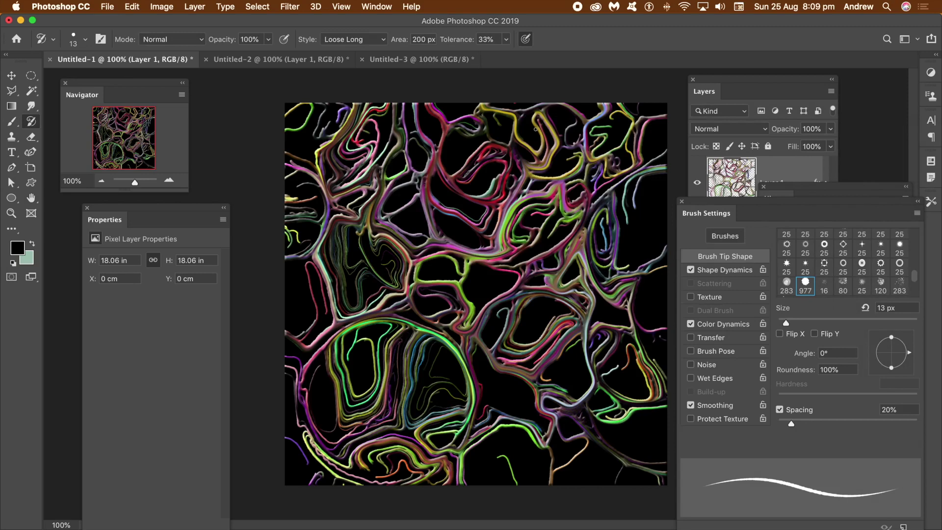
Add a second new layer above the beveled strokes and paint more 13 px Art History strokes over the canvas.
{"action": "left_click", "coordinate": [195, 7]}
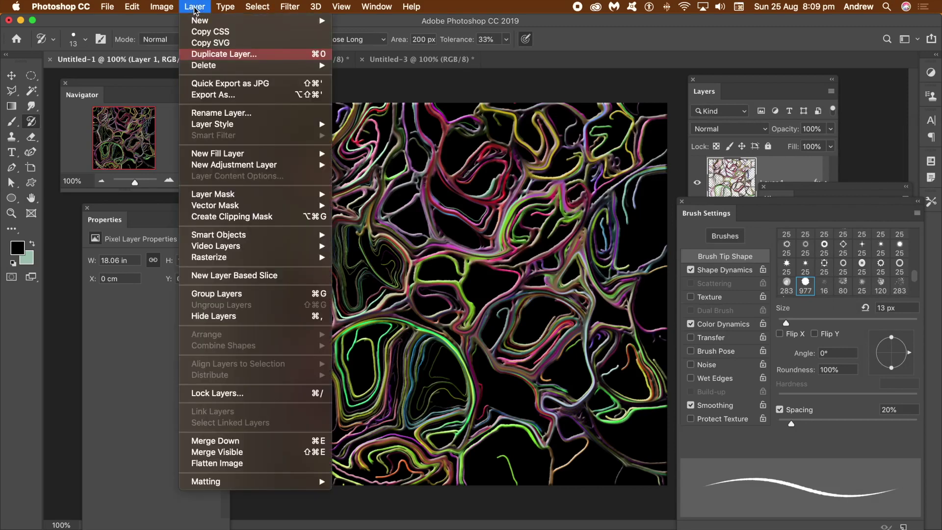
{"action": "mouse_move", "coordinate": [216, 21]}
{"action": "left_click", "coordinate": [386, 27]}
{"action": "left_click", "coordinate": [578, 173]}
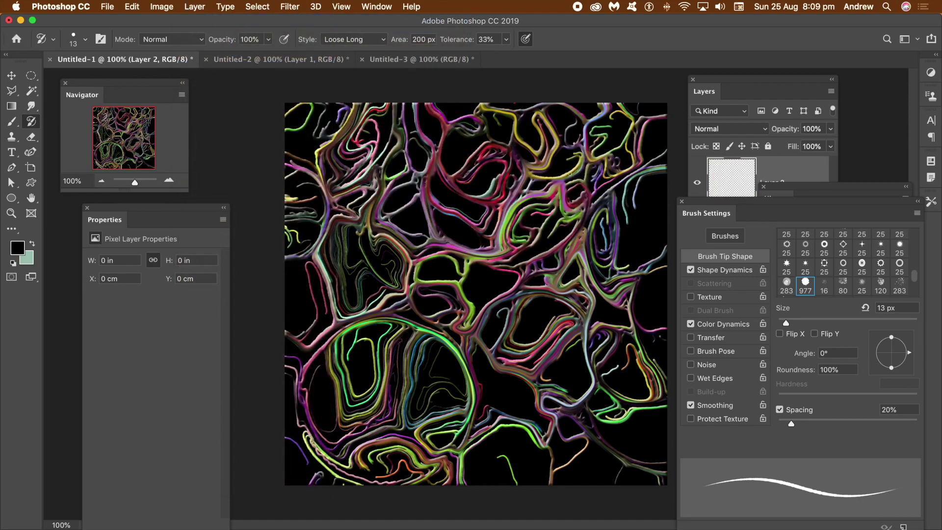
{"action": "left_click_drag", "start_coordinate": [501, 231], "coordinate": [456, 228]}
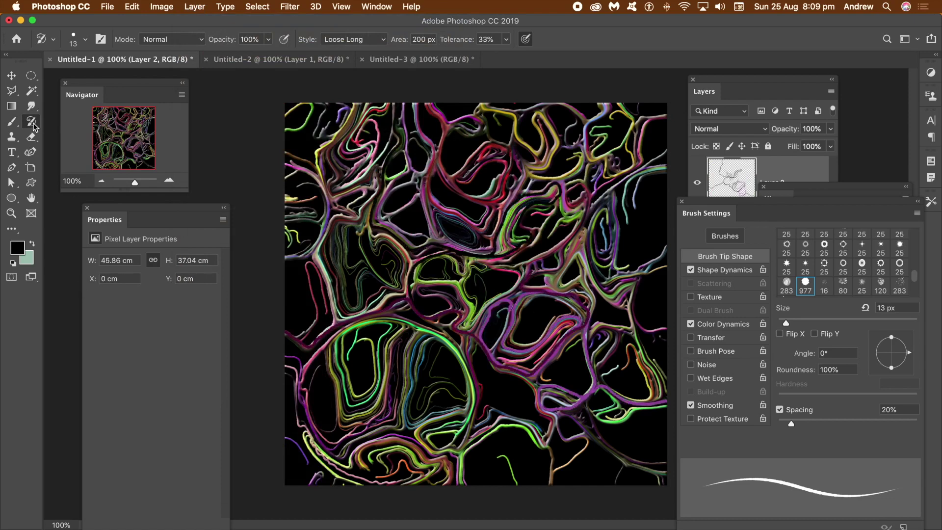
{"action": "mouse_move", "coordinate": [491, 300]}
{"action": "left_mouse_down"}
{"action": "mouse_move", "coordinate": [471, 321]}
{"action": "mouse_move", "coordinate": [440, 266]}
{"action": "mouse_move", "coordinate": [370, 247]}
{"action": "mouse_move", "coordinate": [383, 281]}
{"action": "mouse_move", "coordinate": [382, 266]}
{"action": "mouse_move", "coordinate": [378, 273]}
{"action": "mouse_move", "coordinate": [458, 227]}
{"action": "mouse_move", "coordinate": [472, 187]}
{"action": "mouse_move", "coordinate": [563, 406]}
{"action": "mouse_move", "coordinate": [518, 390]}
{"action": "mouse_move", "coordinate": [486, 404]}
{"action": "mouse_move", "coordinate": [404, 409]}
{"action": "mouse_move", "coordinate": [425, 448]}
{"action": "left_mouse_up"}
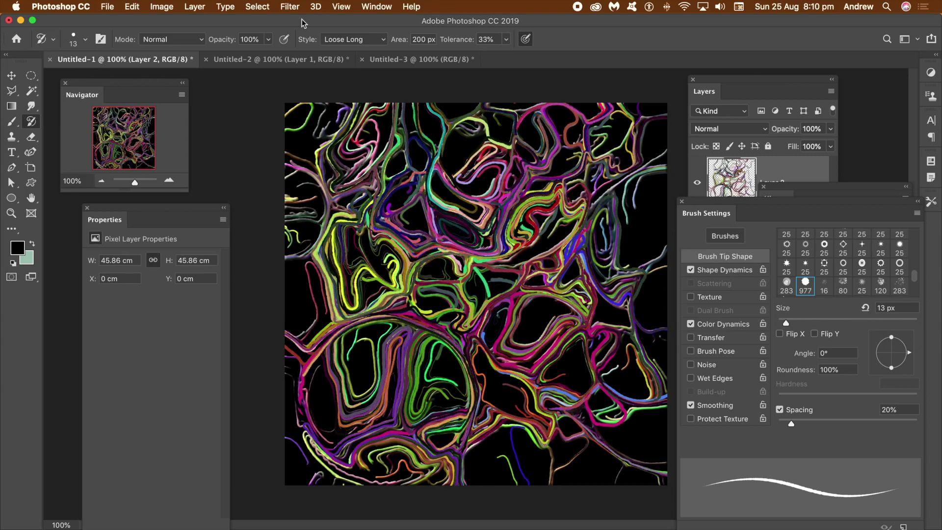
Add a smooth Inner Bevel to the second stroke layer with 8 px size, 2 px soften and a 127° shading angle.
{"action": "left_click", "coordinate": [191, 6]}
{"action": "mouse_move", "coordinate": [229, 126]}
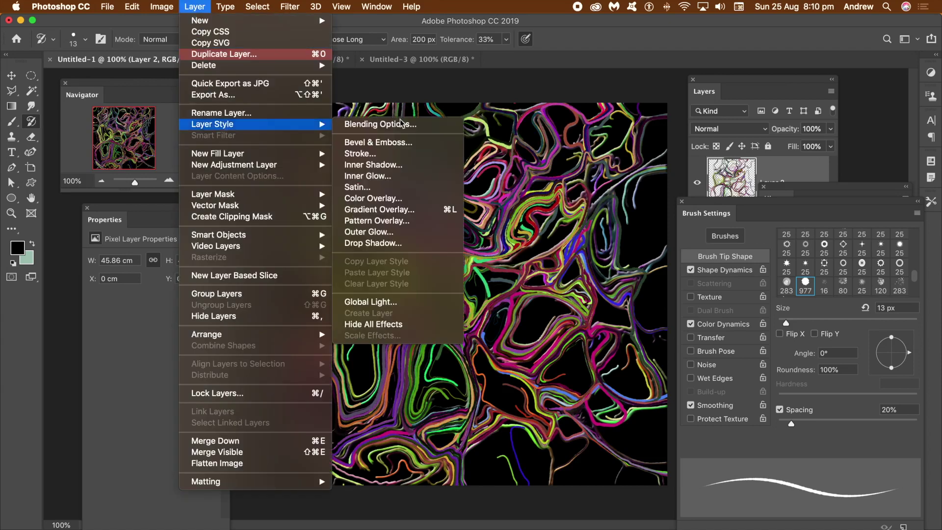
{"action": "left_click", "coordinate": [377, 143]}
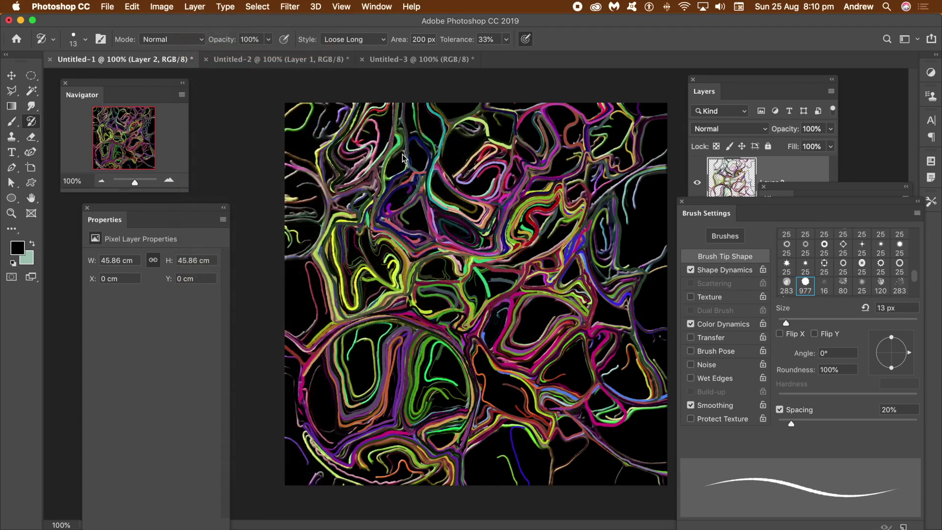
{"action": "left_click_drag", "start_coordinate": [452, 127], "coordinate": [546, 129]}
{"action": "left_click_drag", "start_coordinate": [685, 198], "coordinate": [687, 198]}
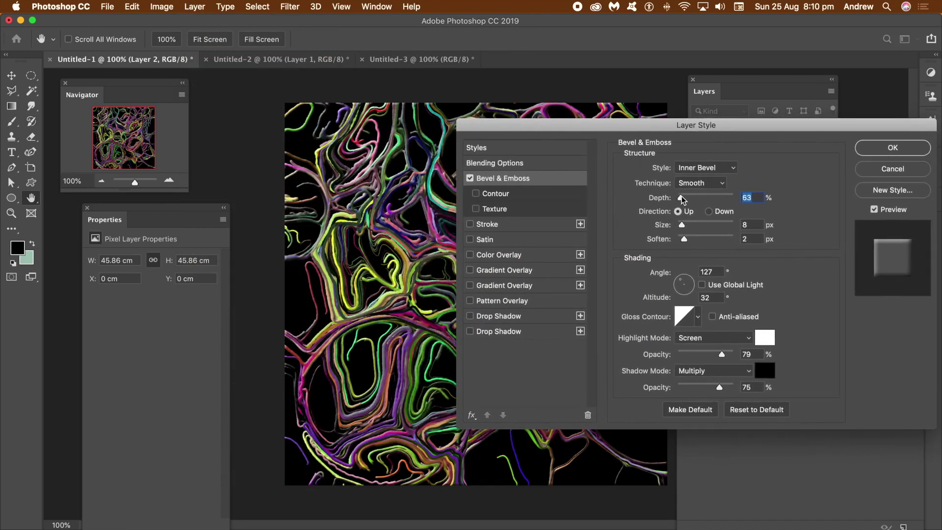
{"action": "left_click_drag", "start_coordinate": [682, 225], "coordinate": [682, 225]}
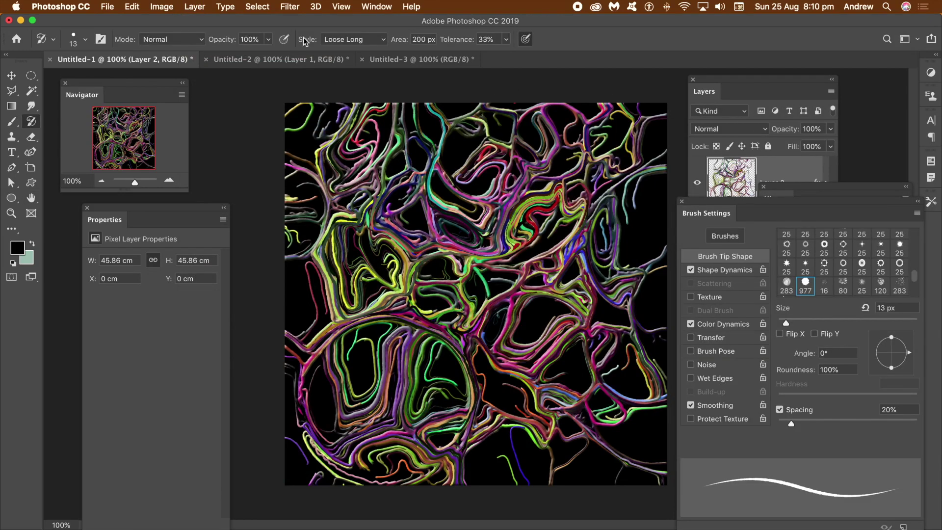
Enlarge the second stroke layer to about 113%, rotate it about 2°, and give it a 136% depth Inner Bevel.
{"action": "left_click", "coordinate": [11, 75]}
{"action": "left_click_drag", "start_coordinate": [284, 102], "coordinate": [259, 77]}
{"action": "left_click_drag", "start_coordinate": [682, 501], "coordinate": [704, 524]}
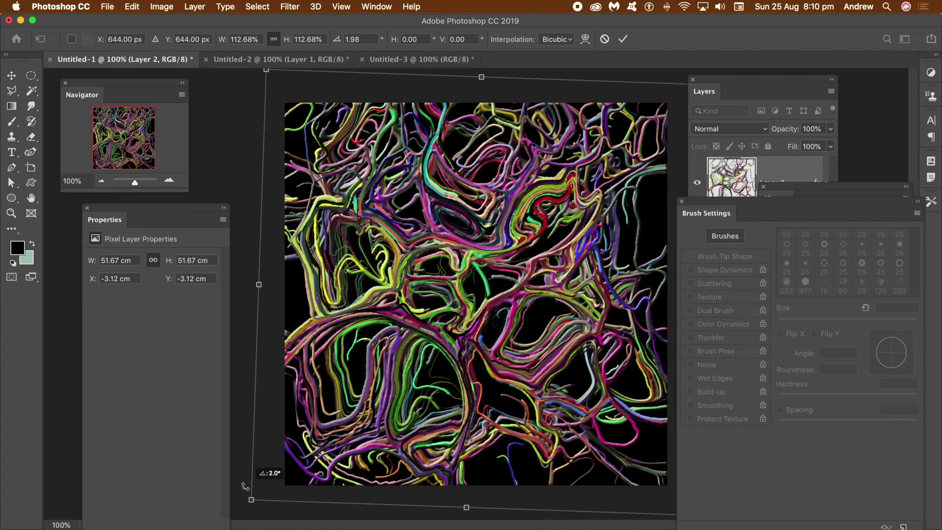
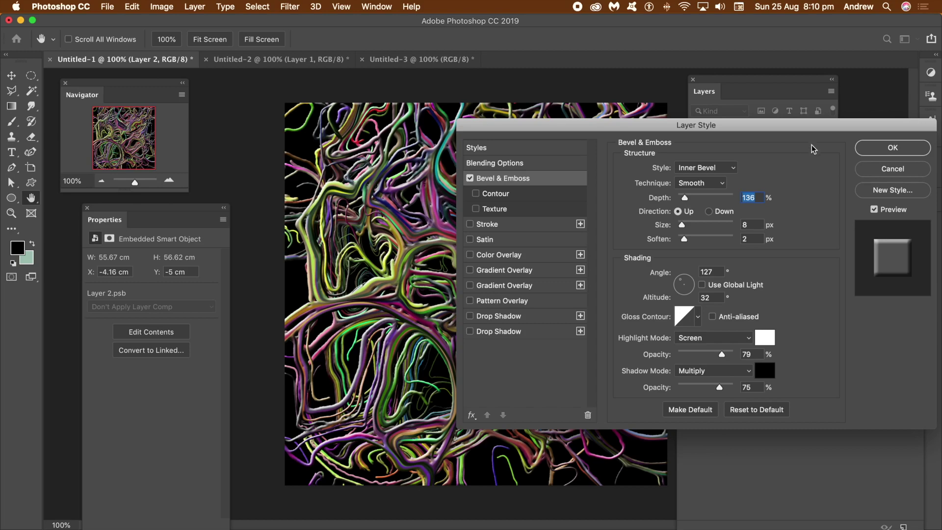
{"action": "left_click", "coordinate": [873, 149]}
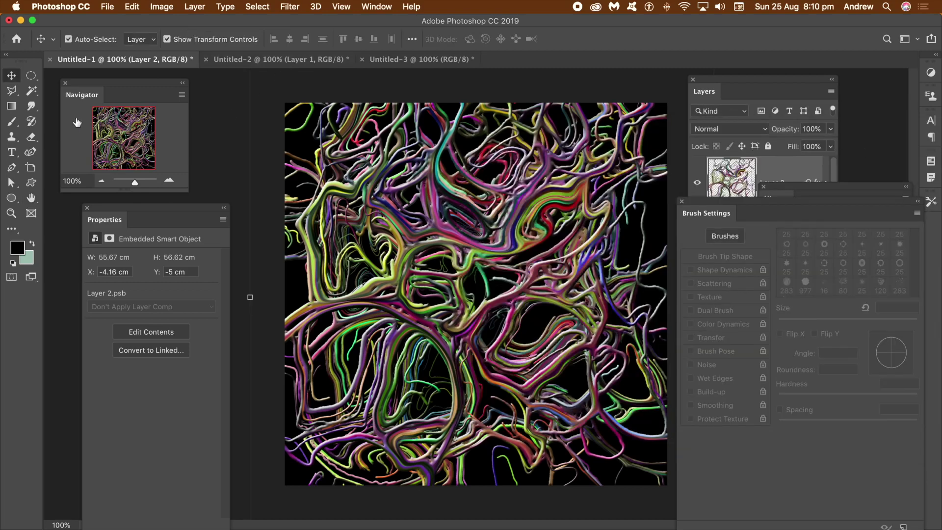
Add a third new layer and paint 13 px Loose Long Art History strokes across the whole canvas.
{"action": "left_click", "coordinate": [195, 7]}
{"action": "mouse_move", "coordinate": [211, 20]}
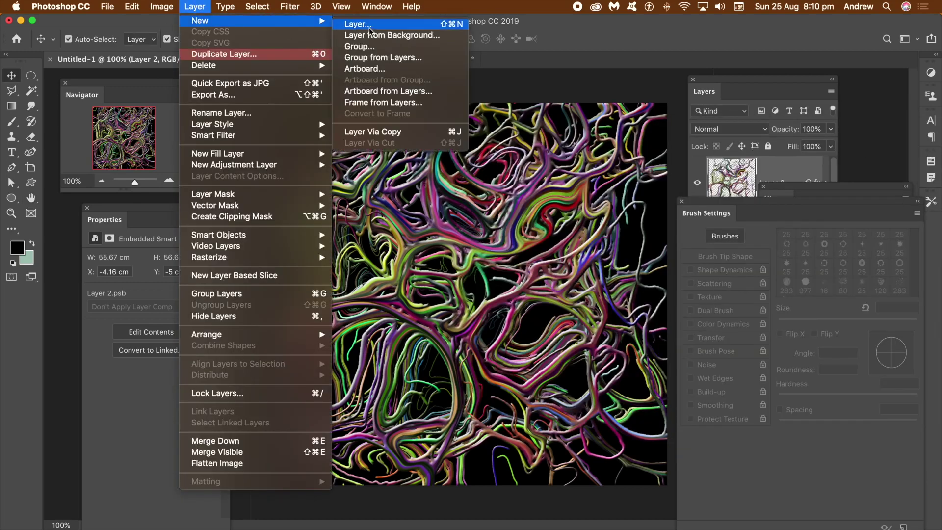
{"action": "left_click", "coordinate": [369, 25]}
{"action": "left_click", "coordinate": [580, 176]}
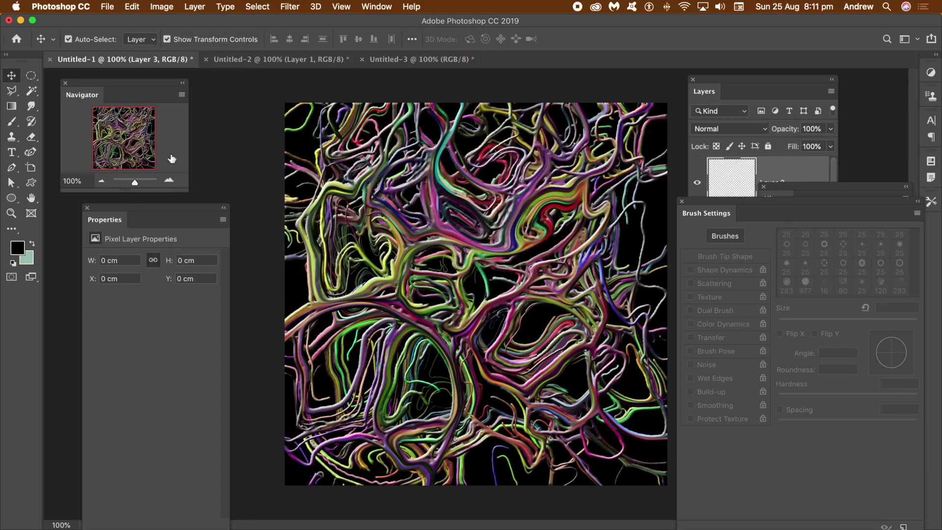
{"action": "left_click", "coordinate": [31, 121]}
{"action": "mouse_move", "coordinate": [382, 161]}
{"action": "left_mouse_down"}
{"action": "mouse_move", "coordinate": [329, 127]}
{"action": "mouse_move", "coordinate": [299, 141]}
{"action": "mouse_move", "coordinate": [530, 143]}
{"action": "mouse_move", "coordinate": [625, 157]}
{"action": "mouse_move", "coordinate": [687, 225]}
{"action": "mouse_move", "coordinate": [660, 206]}
{"action": "mouse_move", "coordinate": [625, 238]}
{"action": "mouse_move", "coordinate": [646, 328]}
{"action": "mouse_move", "coordinate": [599, 381]}
{"action": "mouse_move", "coordinate": [520, 411]}
{"action": "mouse_move", "coordinate": [508, 433]}
{"action": "mouse_move", "coordinate": [534, 453]}
{"action": "mouse_move", "coordinate": [515, 460]}
{"action": "mouse_move", "coordinate": [479, 441]}
{"action": "mouse_move", "coordinate": [487, 427]}
{"action": "mouse_move", "coordinate": [504, 440]}
{"action": "mouse_move", "coordinate": [480, 411]}
{"action": "mouse_move", "coordinate": [396, 389]}
{"action": "mouse_move", "coordinate": [419, 413]}
{"action": "left_mouse_up"}
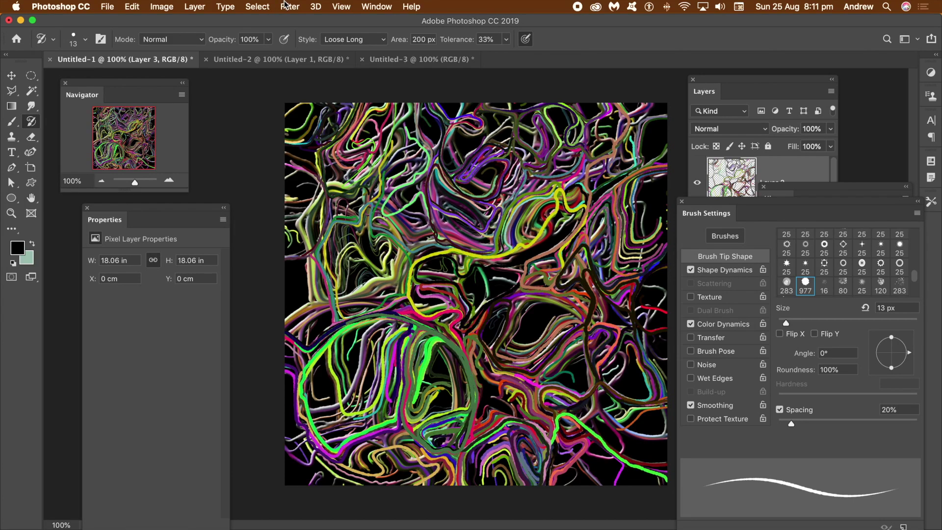
Add a smooth Inner Bevel to the third stroke layer with 178% depth, 8 px size and 3 px soften.
{"action": "left_click", "coordinate": [194, 7]}
{"action": "mouse_move", "coordinate": [209, 127]}
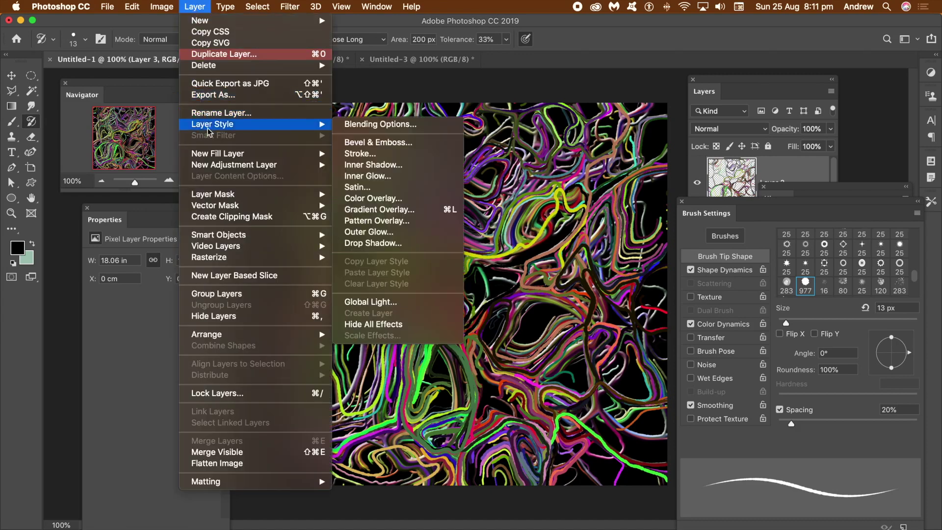
{"action": "left_click", "coordinate": [398, 144]}
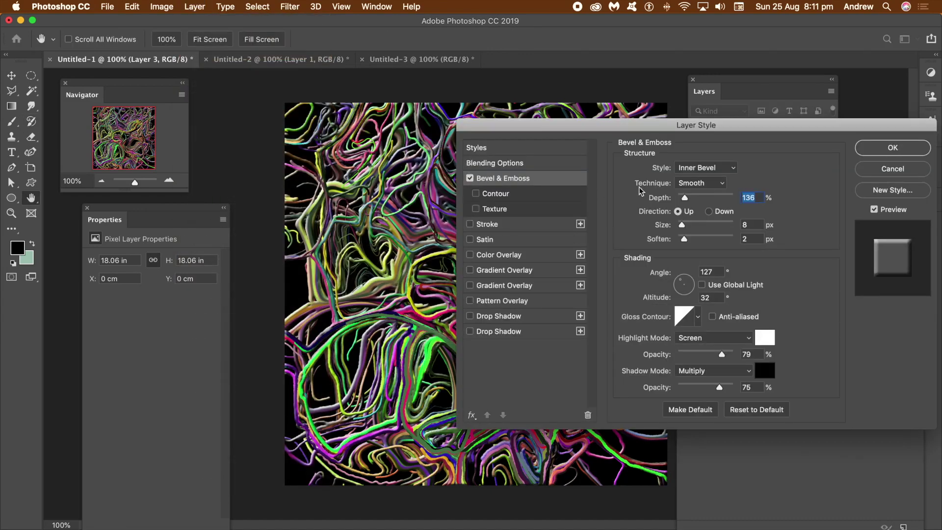
{"action": "left_click_drag", "start_coordinate": [689, 200], "coordinate": [691, 201]}
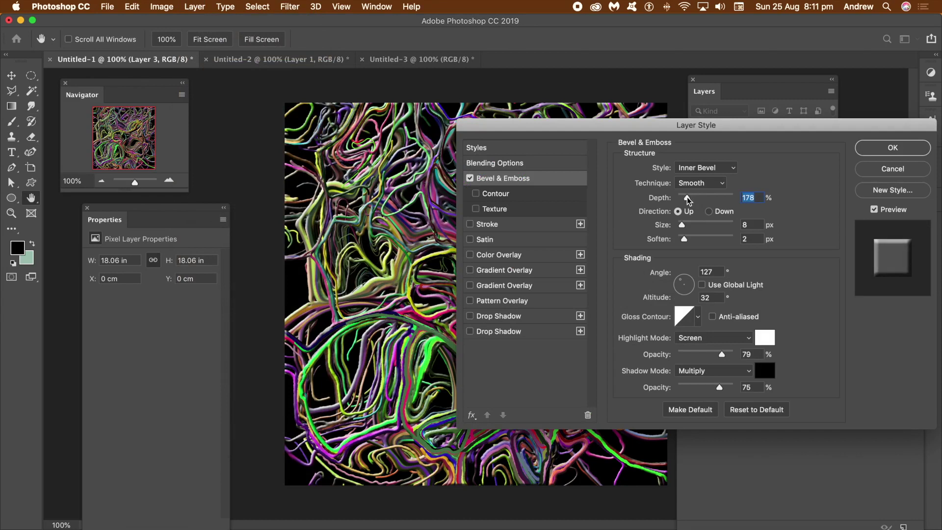
{"action": "left_click_drag", "start_coordinate": [685, 240], "coordinate": [690, 241]}
{"action": "left_click", "coordinate": [873, 156]}
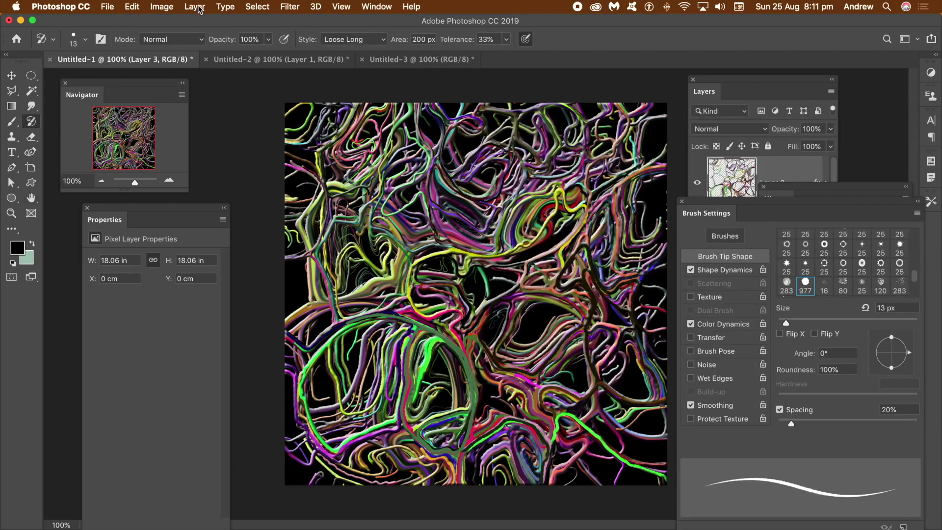
Enlarge the third stroke layer proportionally to about 110% so it extends beyond the canvas edges.
{"action": "left_click", "coordinate": [11, 75]}
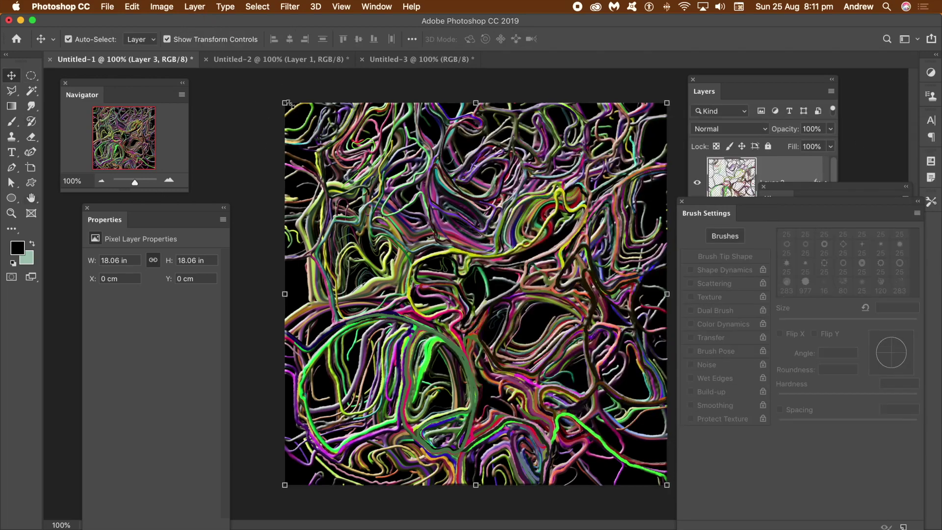
{"action": "key", "text": "ctrl+t"}
{"action": "left_click_drag", "start_coordinate": [271, 93], "coordinate": [249, 70]}
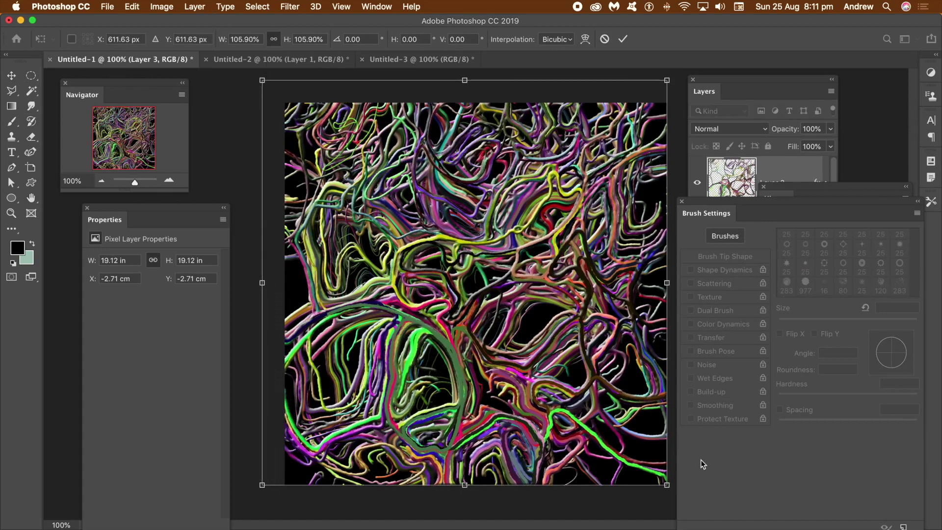
{"action": "left_click_drag", "start_coordinate": [669, 493], "coordinate": [683, 501]}
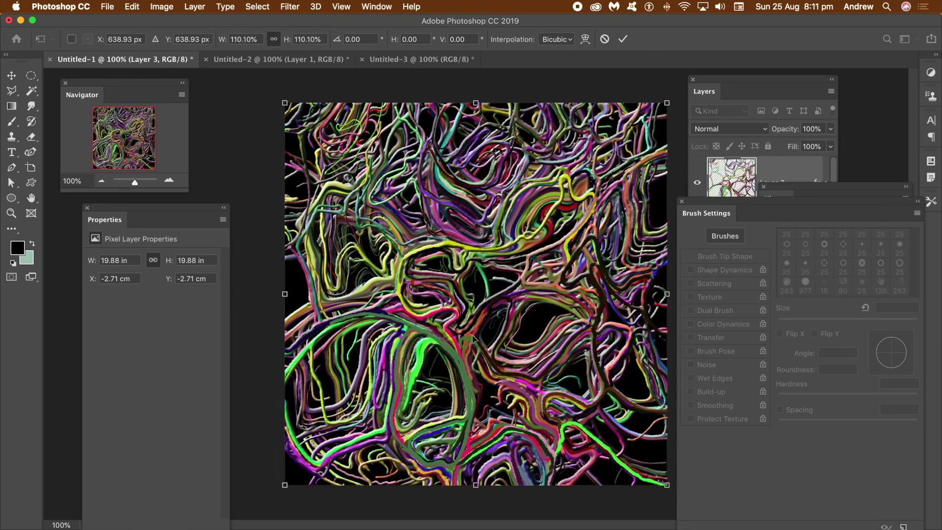
{"action": "key", "text": "Return"}
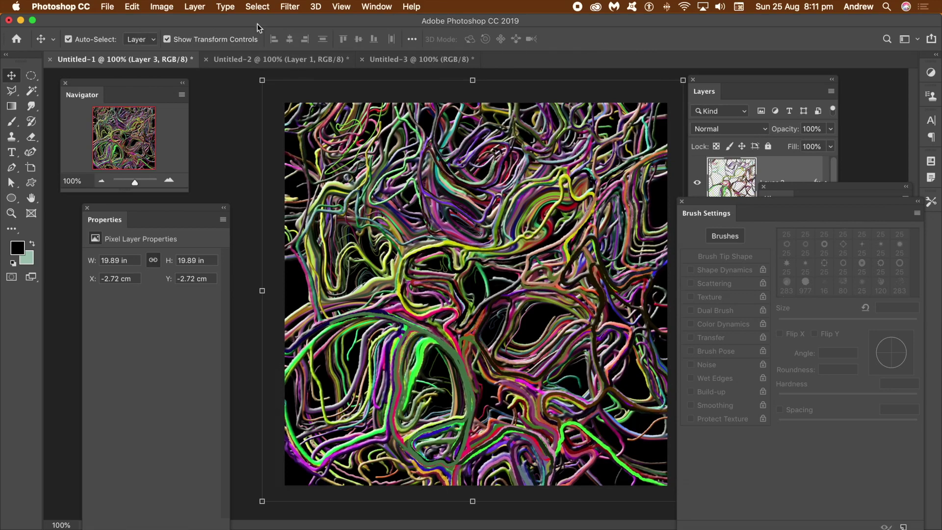
Convert the third stroke layer to a smart object and apply the Oil Paint filter to it.
{"action": "left_click", "coordinate": [195, 7]}
{"action": "mouse_move", "coordinate": [228, 235]}
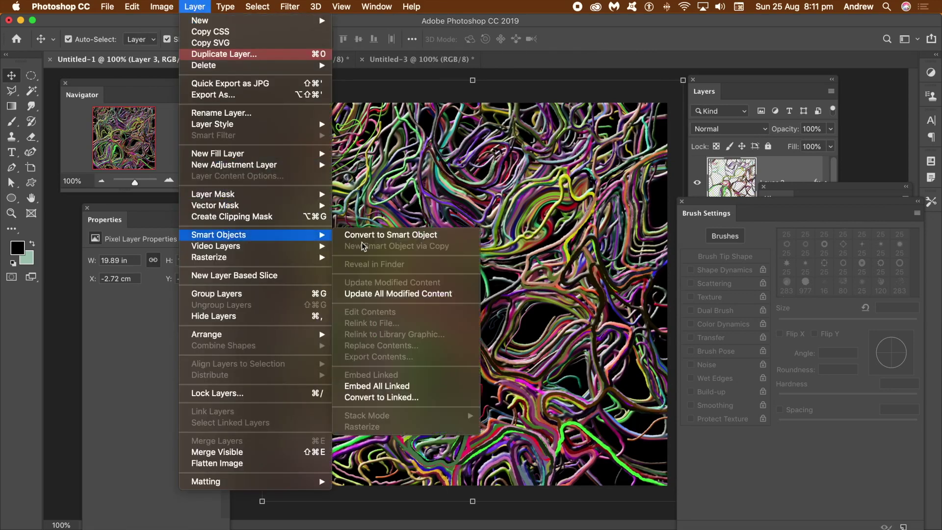
{"action": "left_click", "coordinate": [379, 236]}
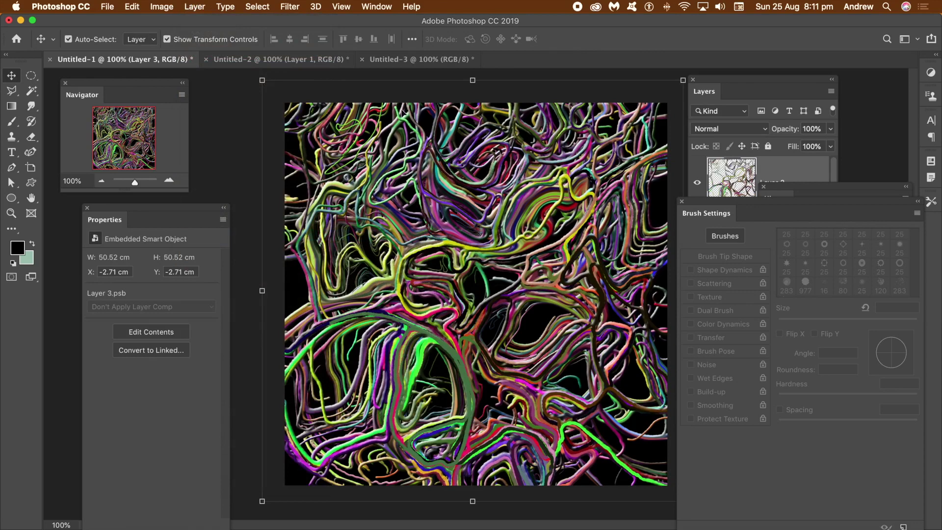
{"action": "left_click", "coordinate": [290, 6]}
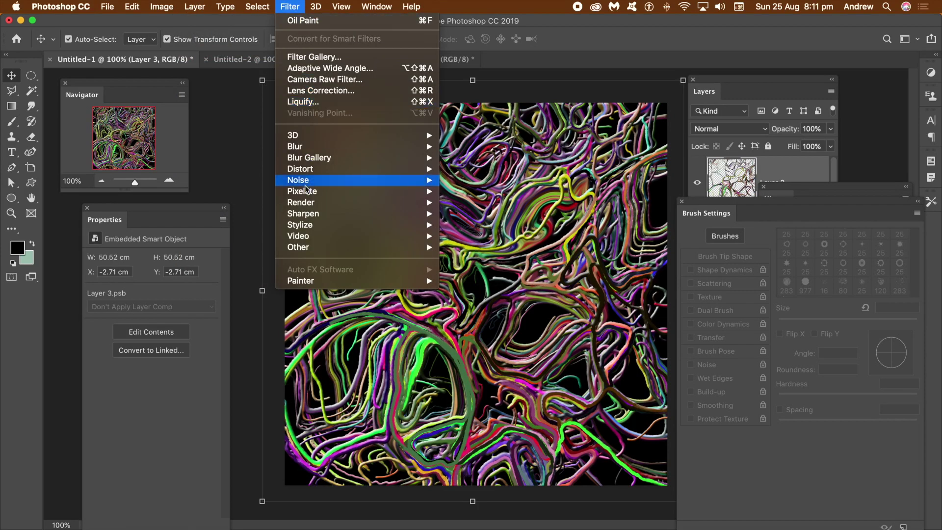
{"action": "mouse_move", "coordinate": [316, 226]}
{"action": "left_click", "coordinate": [467, 271]}
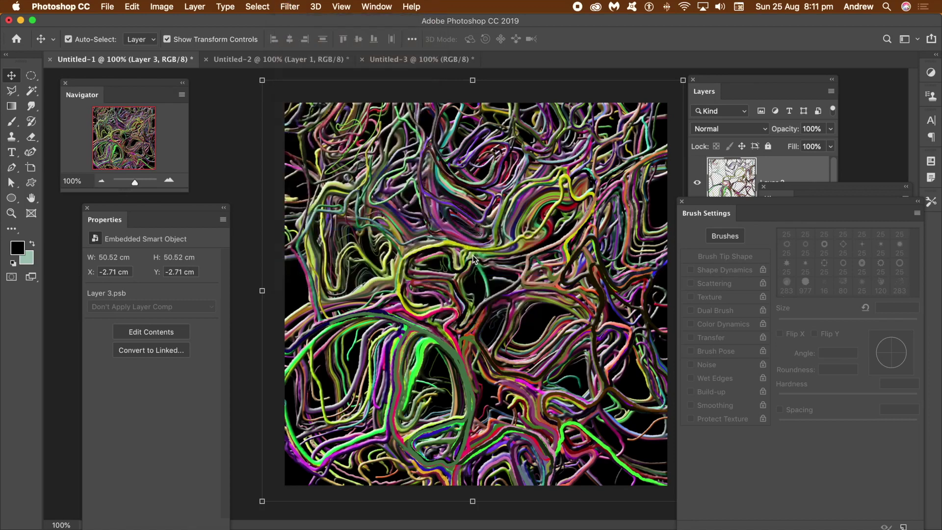
{"action": "left_click", "coordinate": [754, 108]}
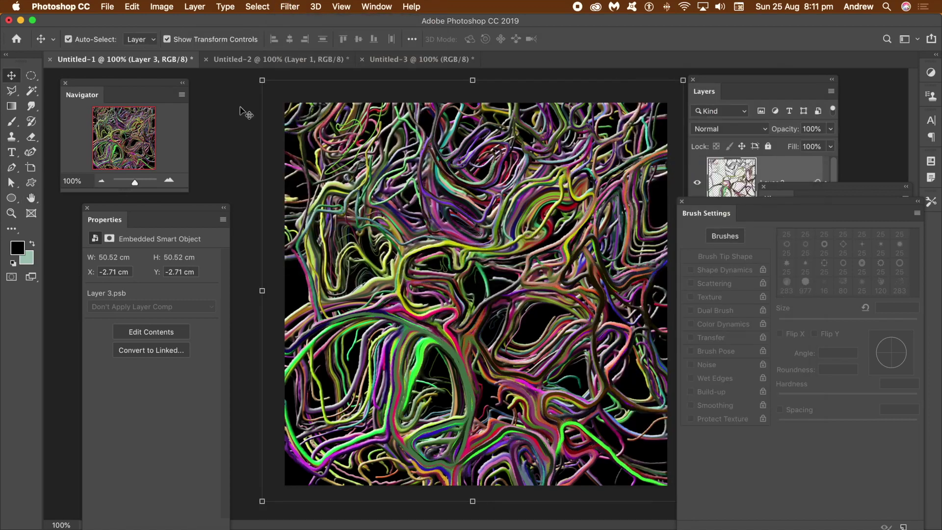
Liquify the third stroke layer with a size 507, pressure 100 warp brush, pushing its lines into flowing curves.
{"action": "left_click", "coordinate": [284, 5]}
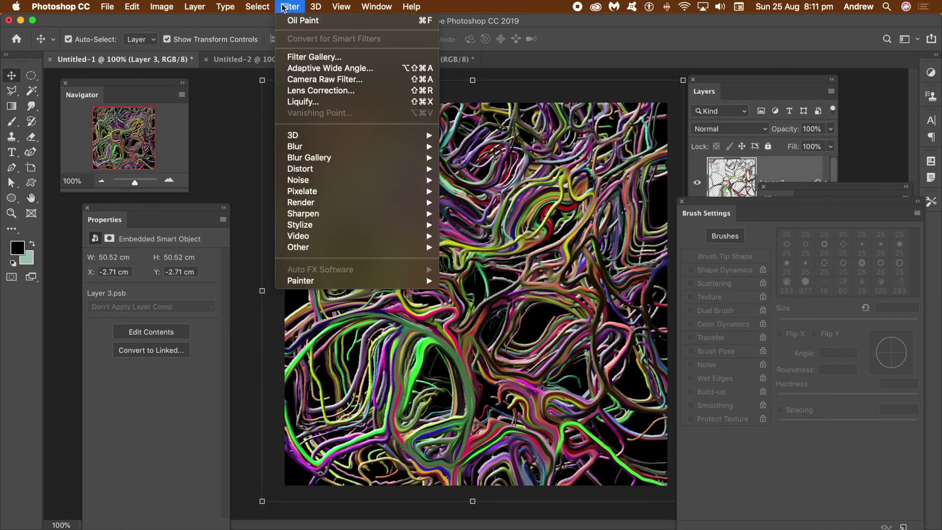
{"action": "left_click", "coordinate": [295, 101]}
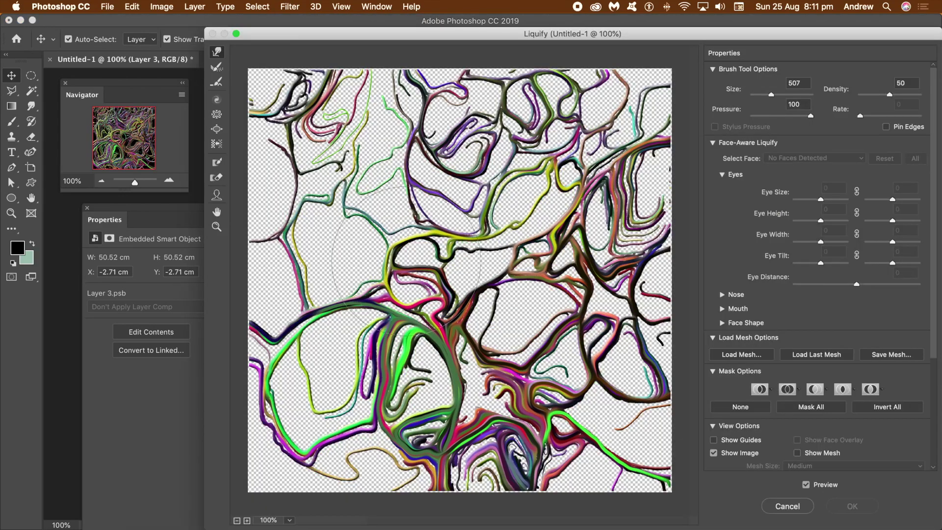
{"action": "mouse_move", "coordinate": [444, 294]}
{"action": "left_mouse_down"}
{"action": "mouse_move", "coordinate": [403, 236]}
{"action": "mouse_move", "coordinate": [540, 294]}
{"action": "mouse_move", "coordinate": [545, 221]}
{"action": "mouse_move", "coordinate": [466, 344]}
{"action": "mouse_move", "coordinate": [344, 417]}
{"action": "mouse_move", "coordinate": [516, 422]}
{"action": "mouse_move", "coordinate": [567, 363]}
{"action": "left_mouse_up"}
{"action": "mouse_move", "coordinate": [606, 196]}
{"action": "left_mouse_down"}
{"action": "mouse_move", "coordinate": [638, 153]}
{"action": "mouse_move", "coordinate": [579, 127]}
{"action": "mouse_move", "coordinate": [466, 113]}
{"action": "mouse_move", "coordinate": [295, 116]}
{"action": "mouse_move", "coordinate": [294, 260]}
{"action": "mouse_move", "coordinate": [309, 235]}
{"action": "mouse_move", "coordinate": [363, 299]}
{"action": "mouse_move", "coordinate": [344, 324]}
{"action": "left_mouse_up"}
{"action": "left_click", "coordinate": [856, 510]}
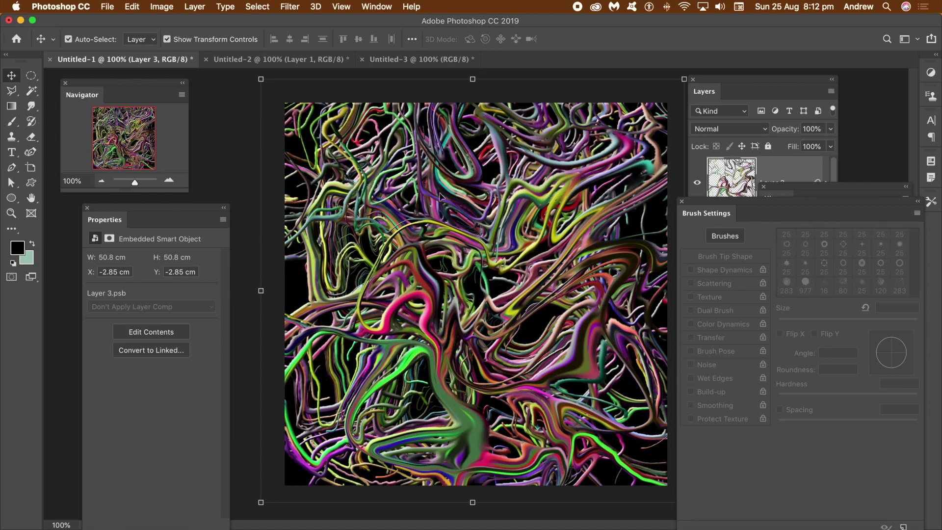
Duplicate the liquified Layer 3 and enlarge the copy to about 70 × 71.5 cm.
{"action": "left_click", "coordinate": [195, 8]}
{"action": "left_click", "coordinate": [222, 55]}
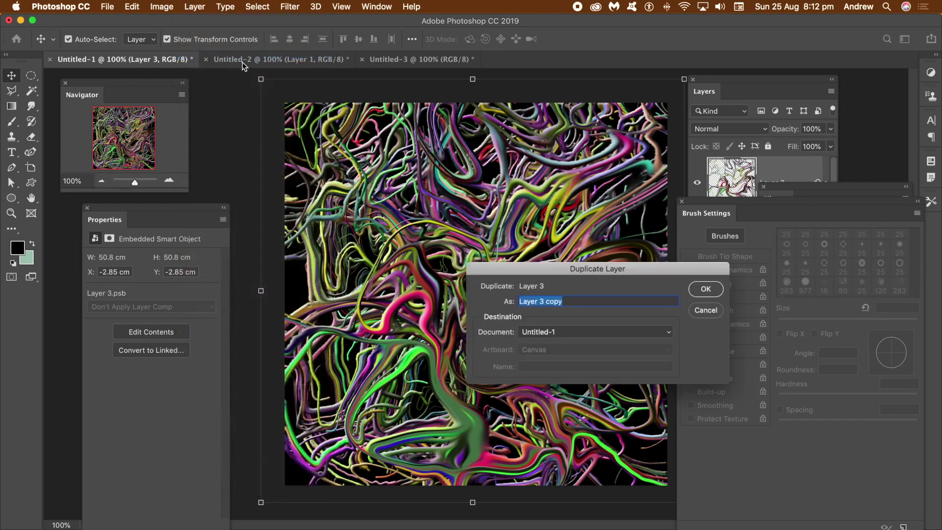
{"action": "left_click", "coordinate": [705, 290]}
{"action": "left_click_drag", "start_coordinate": [262, 80], "coordinate": [306, 81]}
{"action": "left_click_drag", "start_coordinate": [565, 296], "coordinate": [685, 316]}
{"action": "key", "text": "Return"}
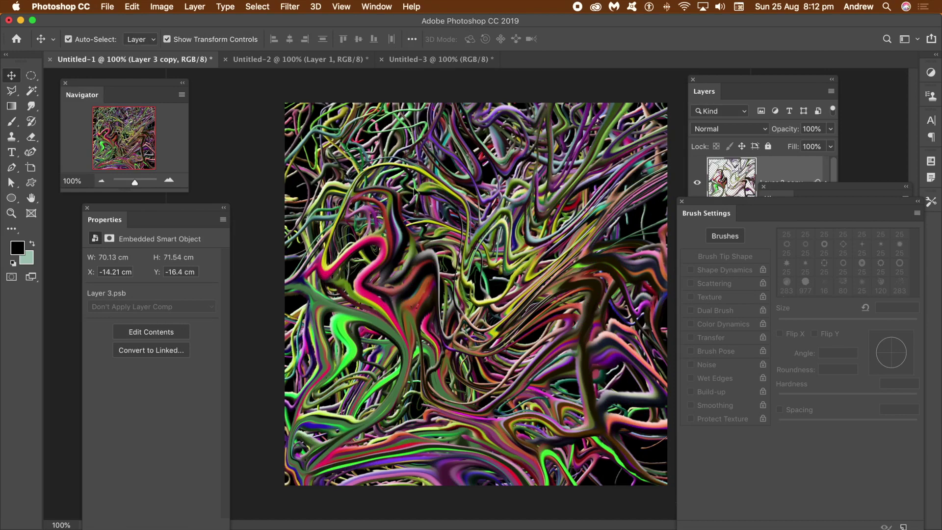
Add a smooth Inner Bevel to the enlarged copy with 209% depth, 9 px size and 3 px soften.
{"action": "left_click", "coordinate": [195, 7]}
{"action": "mouse_move", "coordinate": [206, 129]}
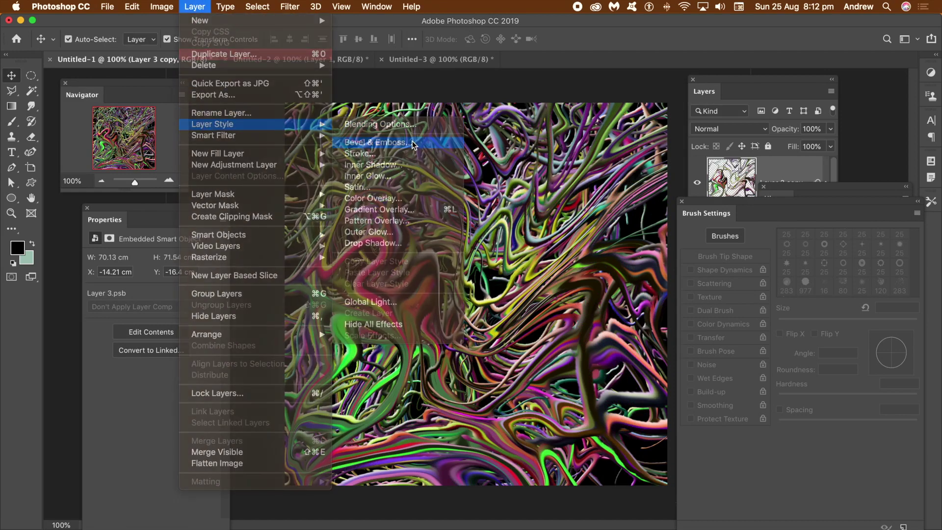
{"action": "left_click", "coordinate": [375, 142]}
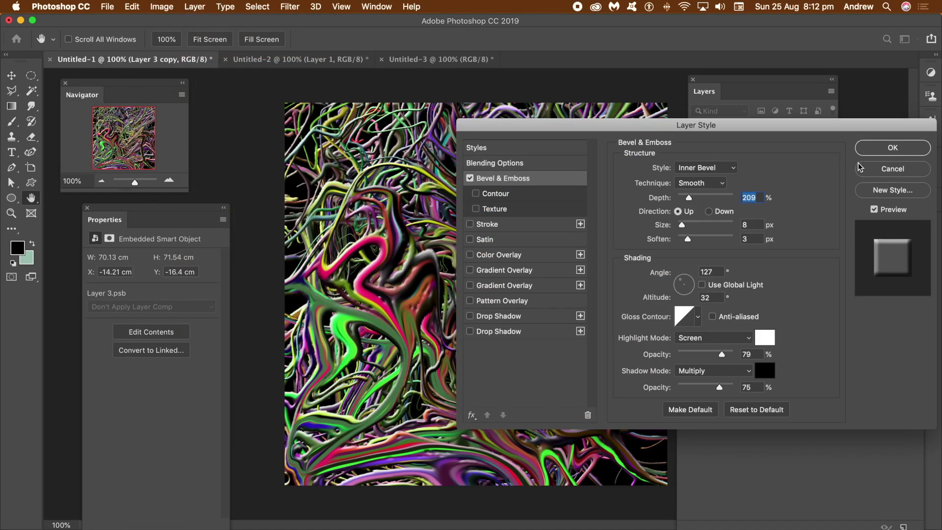
{"action": "left_click_drag", "start_coordinate": [682, 225], "coordinate": [683, 225]}
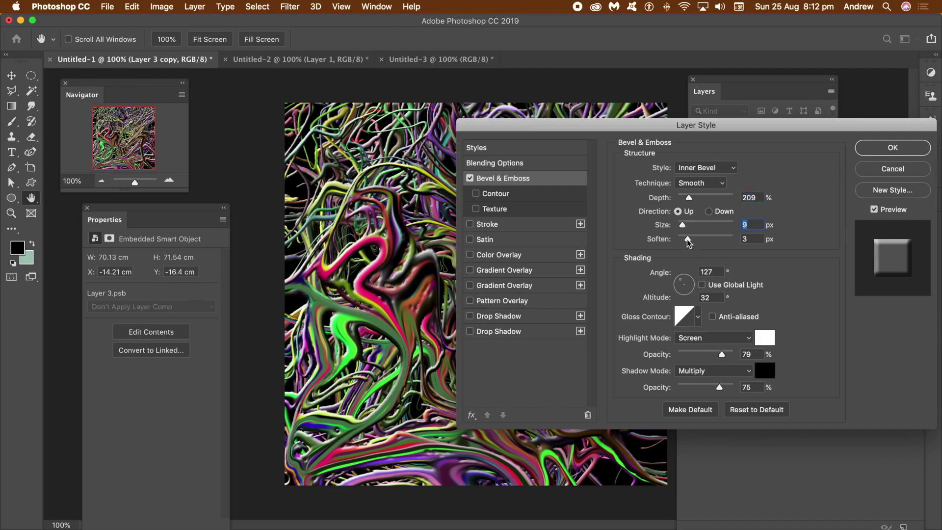
{"action": "left_click", "coordinate": [886, 148]}
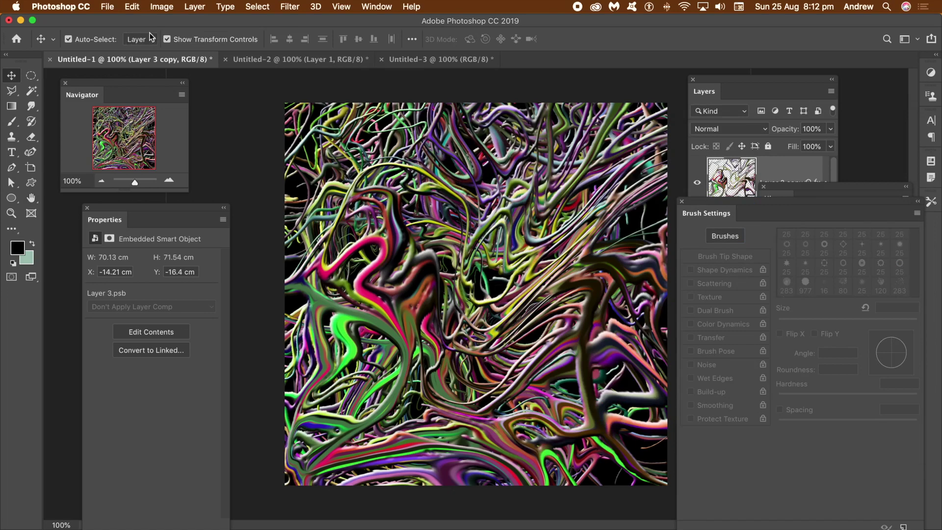
Add a new empty layer above the enlarged Layer 3 copy.
{"action": "left_click", "coordinate": [186, 7]}
{"action": "mouse_move", "coordinate": [206, 19]}
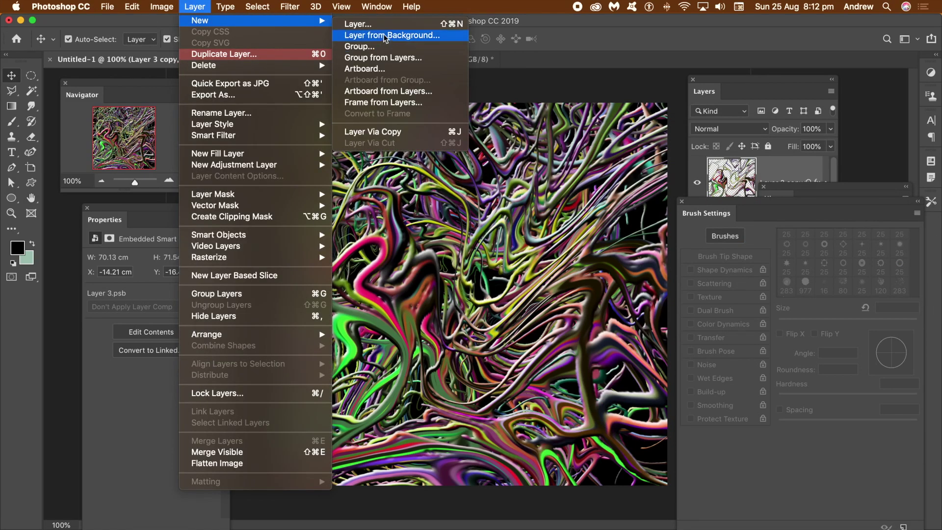
{"action": "left_click", "coordinate": [380, 21]}
{"action": "left_click", "coordinate": [592, 172]}
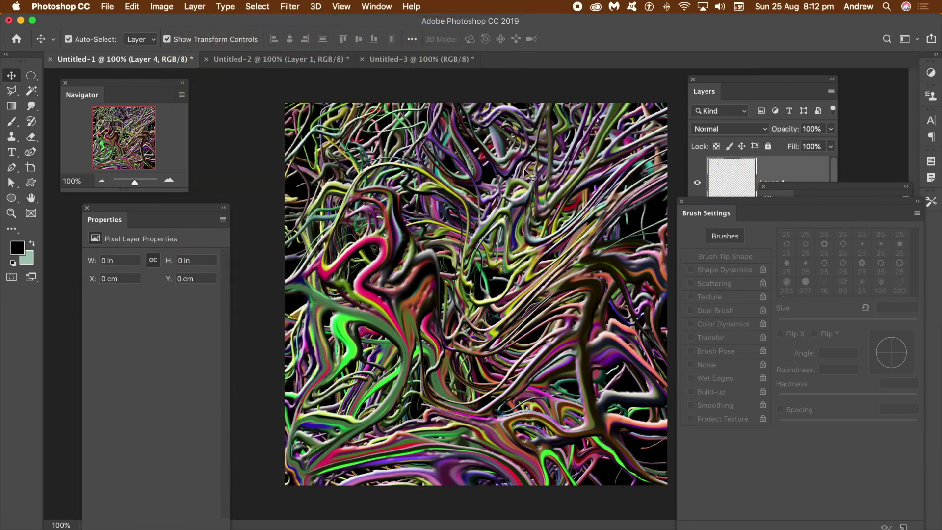
Paint 13 px Loose Long Art History Brush strokes across the whole canvas on the new layer, with area 200 px and tolerance 33%.
{"action": "left_click", "coordinate": [33, 124]}
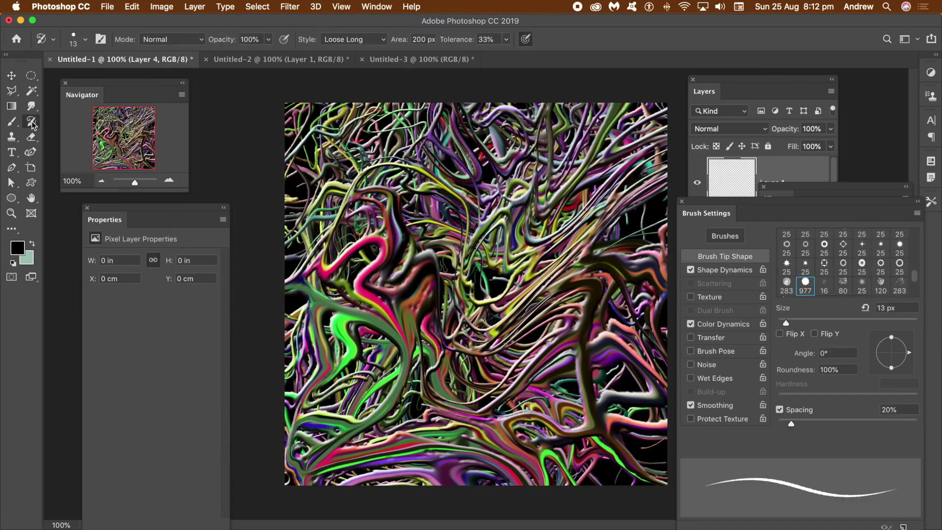
{"action": "mouse_move", "coordinate": [567, 196]}
{"action": "left_mouse_down"}
{"action": "mouse_move", "coordinate": [476, 182]}
{"action": "mouse_move", "coordinate": [483, 206]}
{"action": "mouse_move", "coordinate": [417, 201]}
{"action": "mouse_move", "coordinate": [314, 231]}
{"action": "mouse_move", "coordinate": [344, 294]}
{"action": "left_mouse_up"}
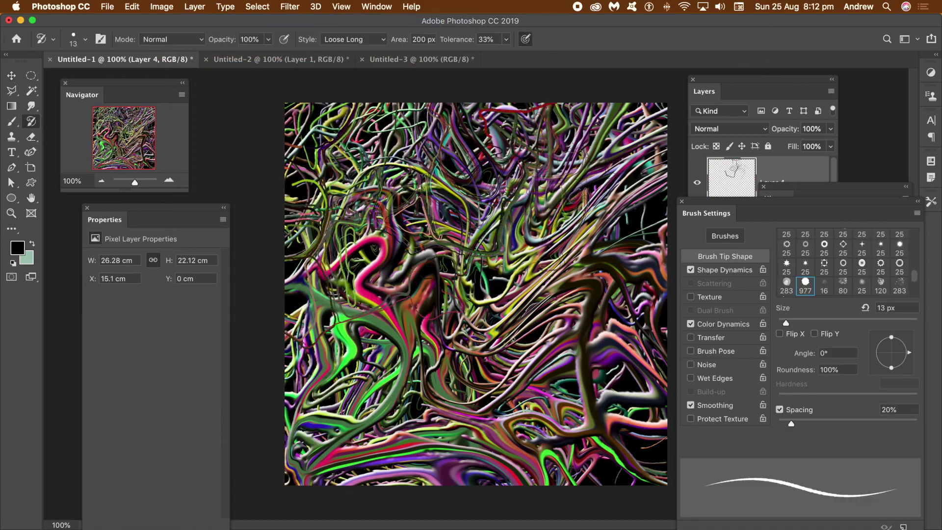
{"action": "left_click_drag", "start_coordinate": [504, 383], "coordinate": [475, 366]}
{"action": "key", "text": "super+shift+z"}
{"action": "key", "text": "super+shift+z"}
{"action": "key", "text": "super+shift+z"}
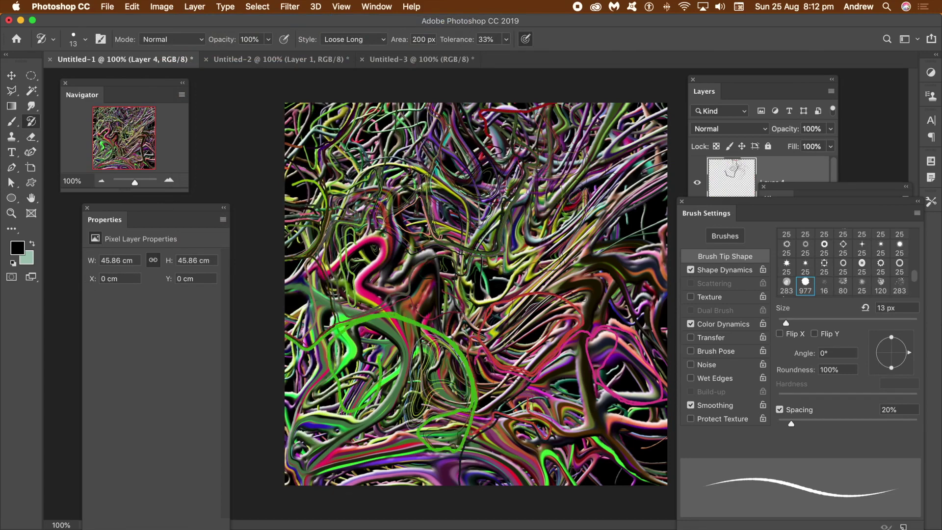
{"action": "key", "text": "super+z"}
{"action": "key", "text": "super+z"}
{"action": "key", "text": "super+z"}
{"action": "key", "text": "super+z"}
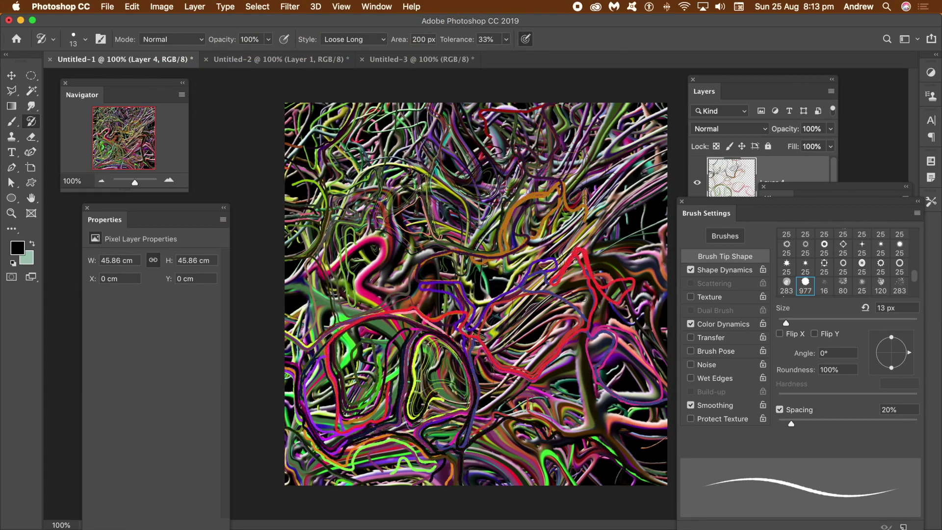
{"action": "key", "text": "super+shift+z"}
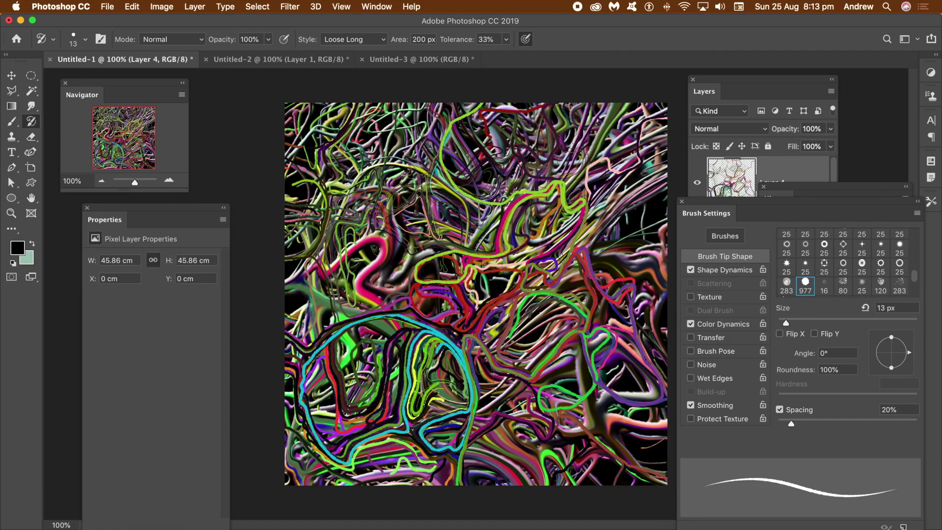
Give the new stroke layer a smooth Inner Bevel with 209% depth, 9 px size and 4 px soften.
{"action": "left_click", "coordinate": [192, 9]}
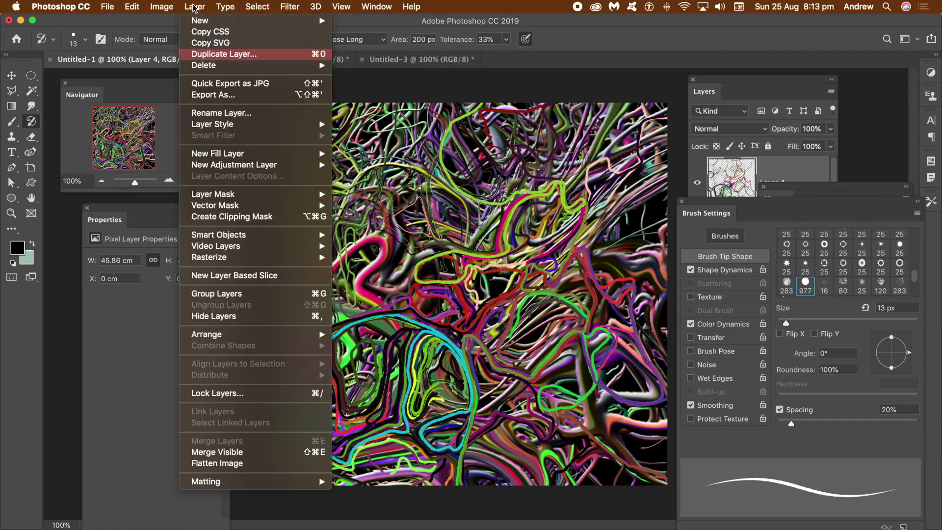
{"action": "mouse_move", "coordinate": [227, 128]}
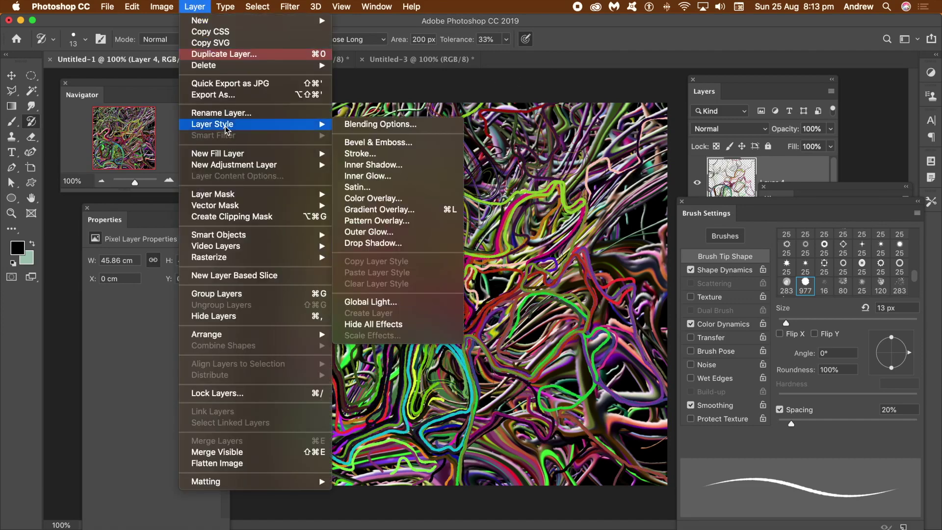
{"action": "left_click", "coordinate": [382, 141]}
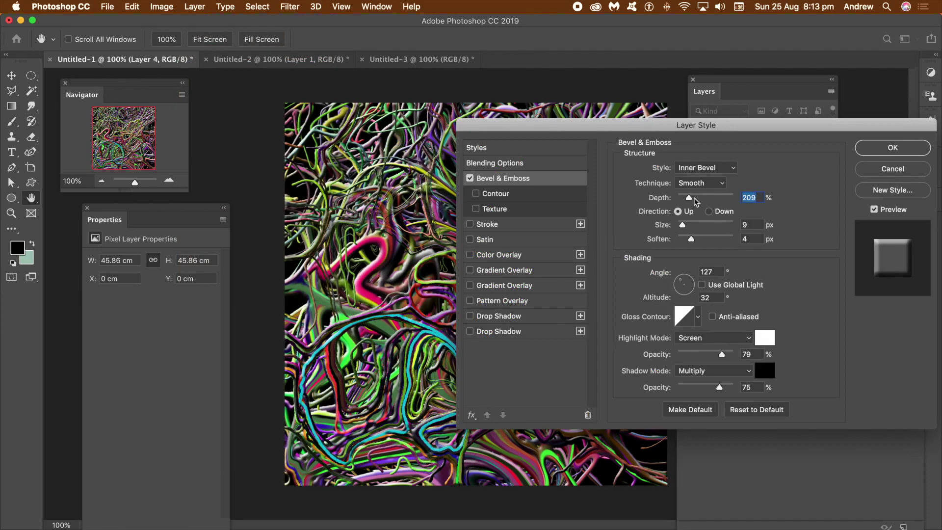
{"action": "left_click", "coordinate": [893, 148]}
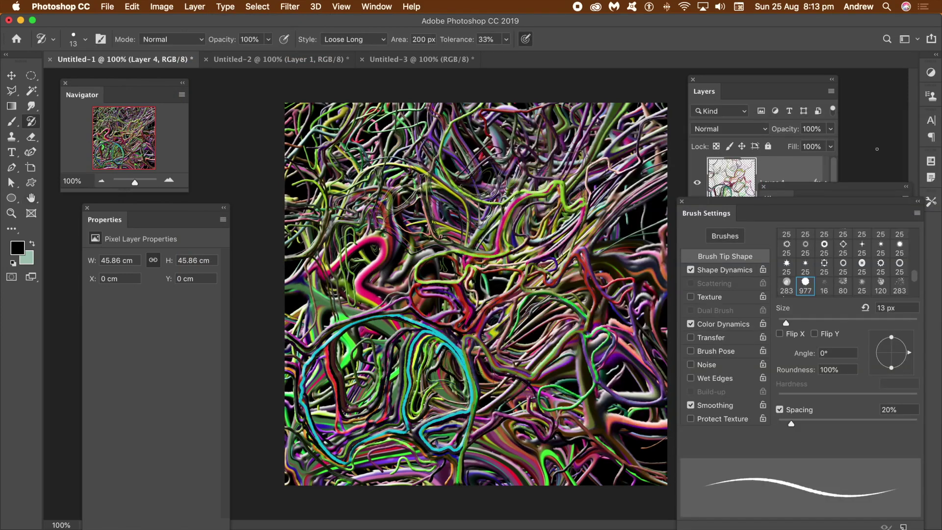
Convert the beveled Layer 4 to a smart object.
{"action": "left_click", "coordinate": [190, 7]}
{"action": "mouse_move", "coordinate": [236, 238]}
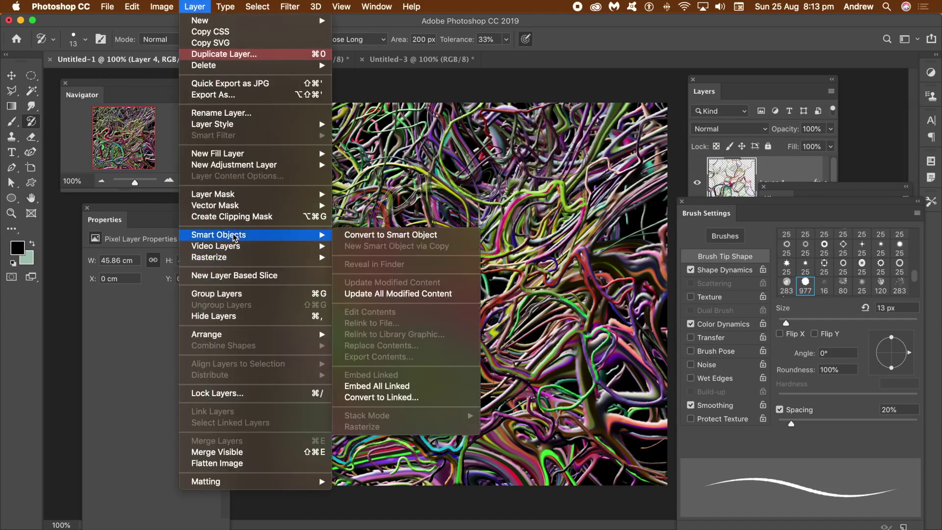
{"action": "left_click", "coordinate": [391, 236]}
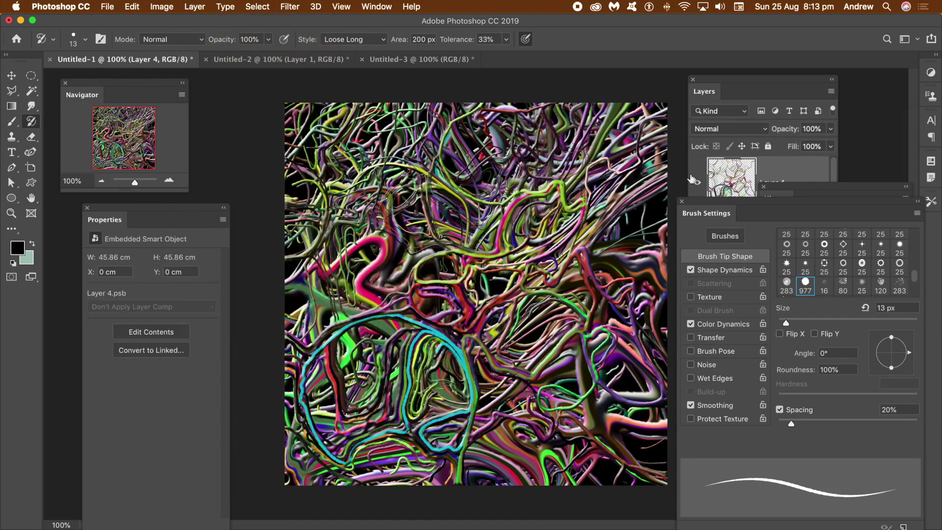
Intensify the colours of the Layer 4 smart object with a Vibrance adjustment.
{"action": "left_click", "coordinate": [161, 7]}
{"action": "mouse_move", "coordinate": [172, 43]}
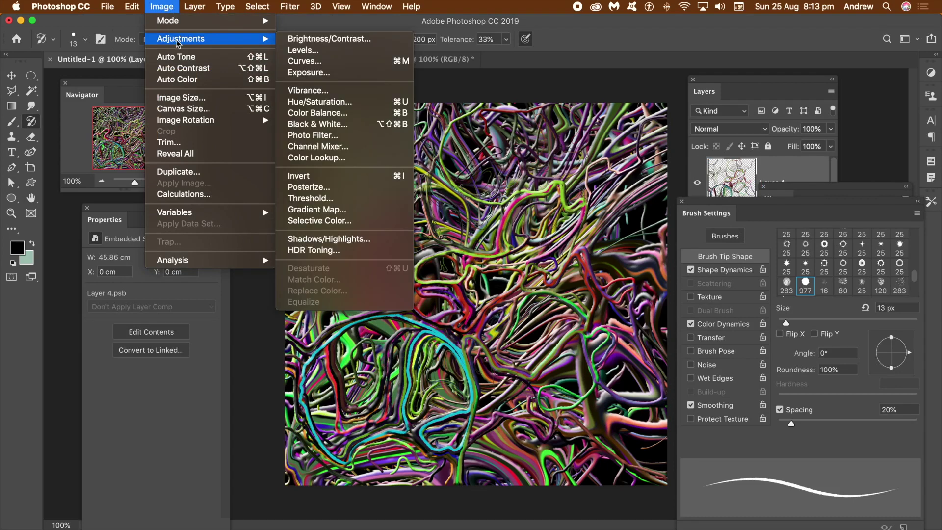
{"action": "left_click", "coordinate": [320, 94]}
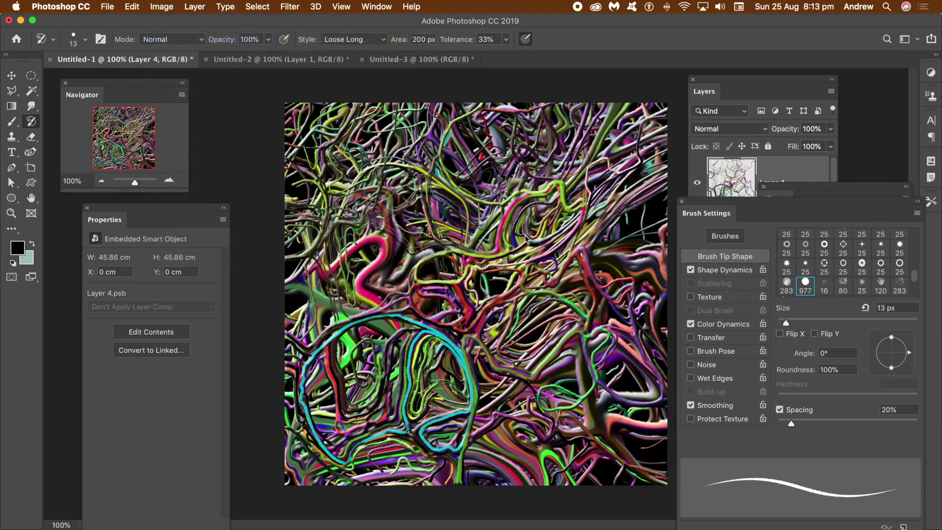
{"action": "left_click", "coordinate": [468, 191]}
{"action": "left_click", "coordinate": [482, 220]}
{"action": "left_click", "coordinate": [539, 177]}
{"action": "key", "text": "y"}
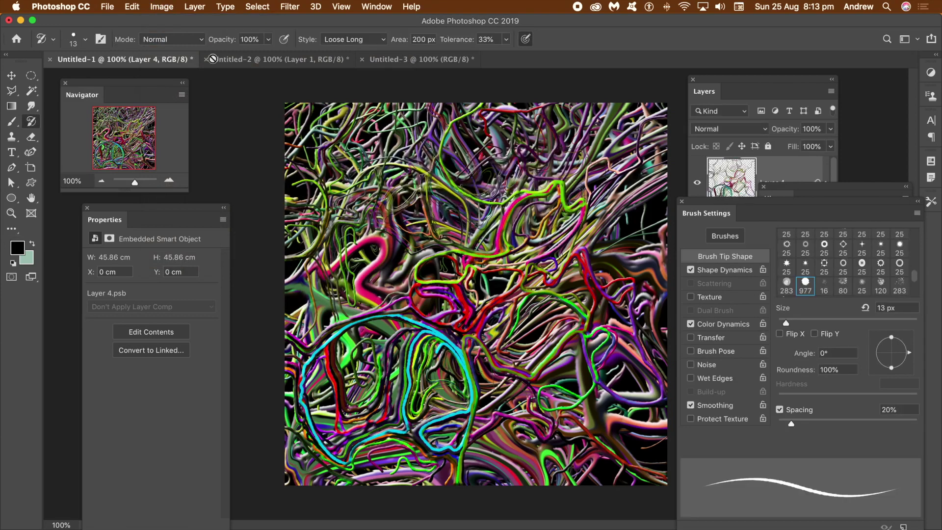
Apply a Color Lookup adjustment to Layer 4 using the Cobalt-Carmine abstract profile.
{"action": "left_click", "coordinate": [164, 7]}
{"action": "mouse_move", "coordinate": [169, 39]}
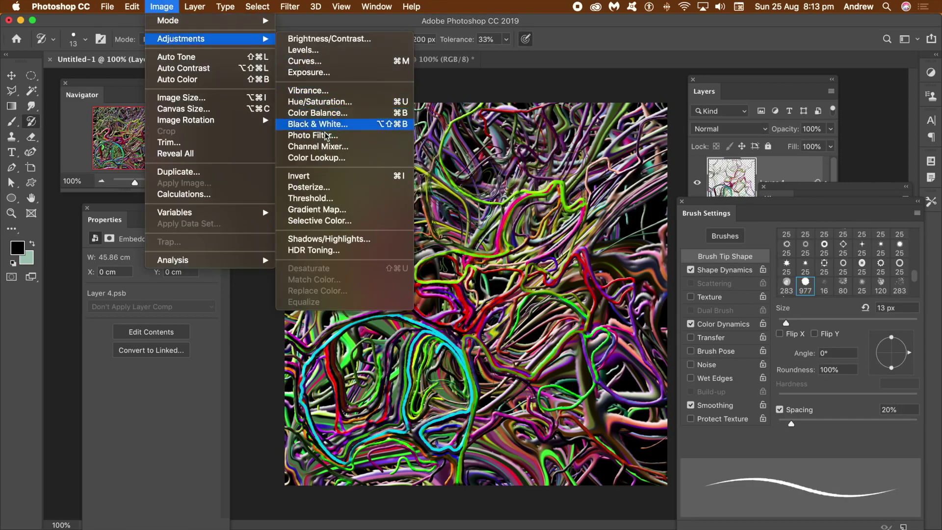
{"action": "left_click", "coordinate": [320, 158]}
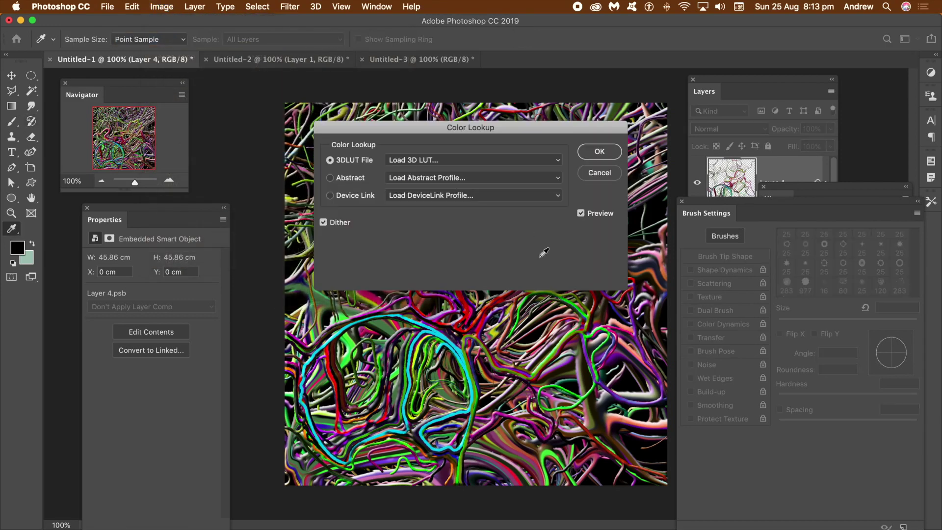
{"action": "left_click", "coordinate": [417, 176]}
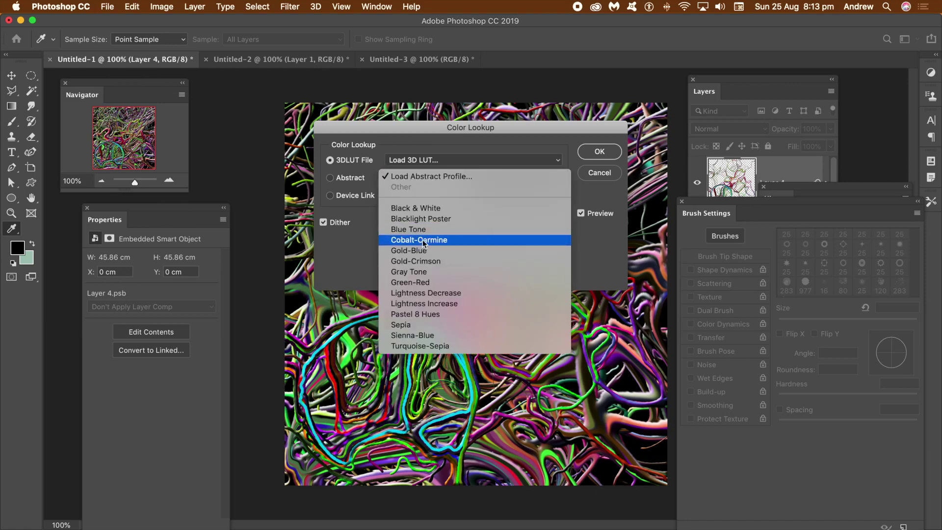
{"action": "left_click", "coordinate": [422, 240]}
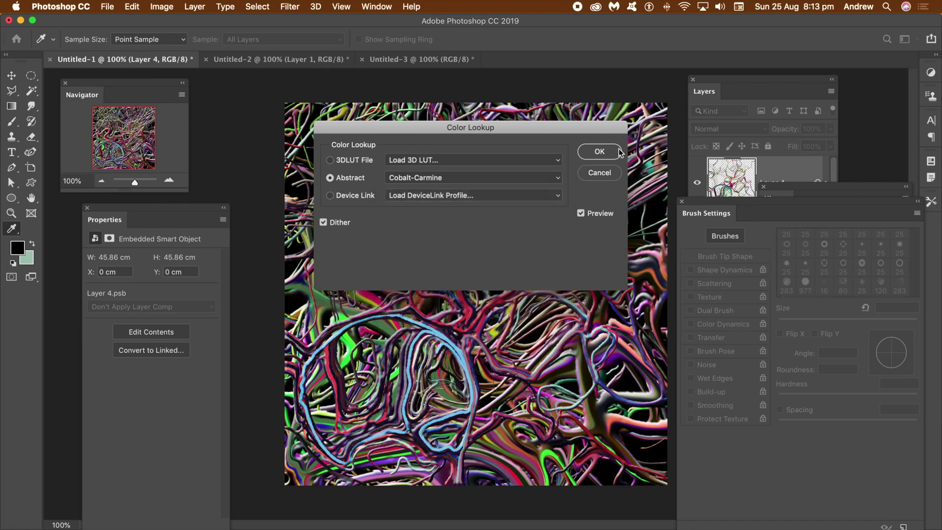
{"action": "left_click", "coordinate": [601, 152]}
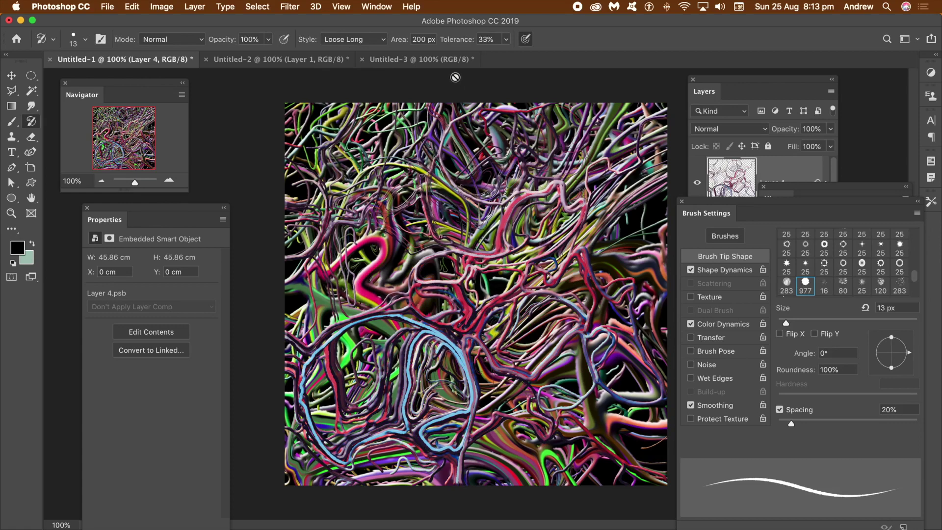
Add a smooth Inner Bevel to the Layer 4 smart object with 282% depth, 9 px size and 4 px soften.
{"action": "left_click", "coordinate": [201, 10]}
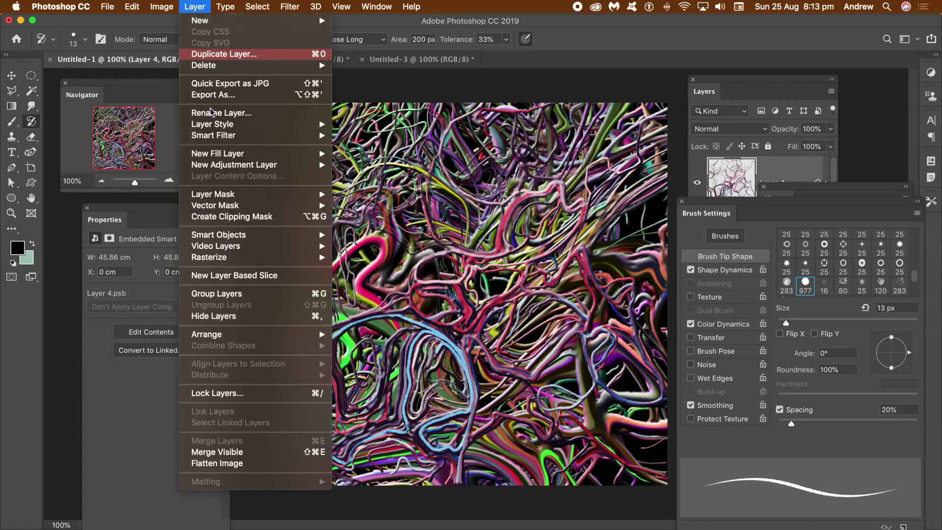
{"action": "mouse_move", "coordinate": [223, 129]}
{"action": "left_click", "coordinate": [374, 145]}
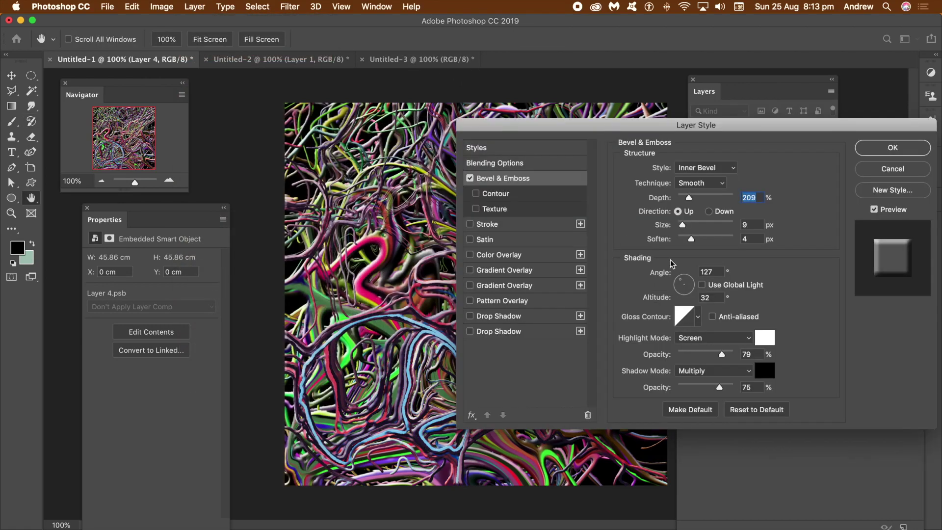
{"action": "left_click_drag", "start_coordinate": [703, 199], "coordinate": [694, 199]}
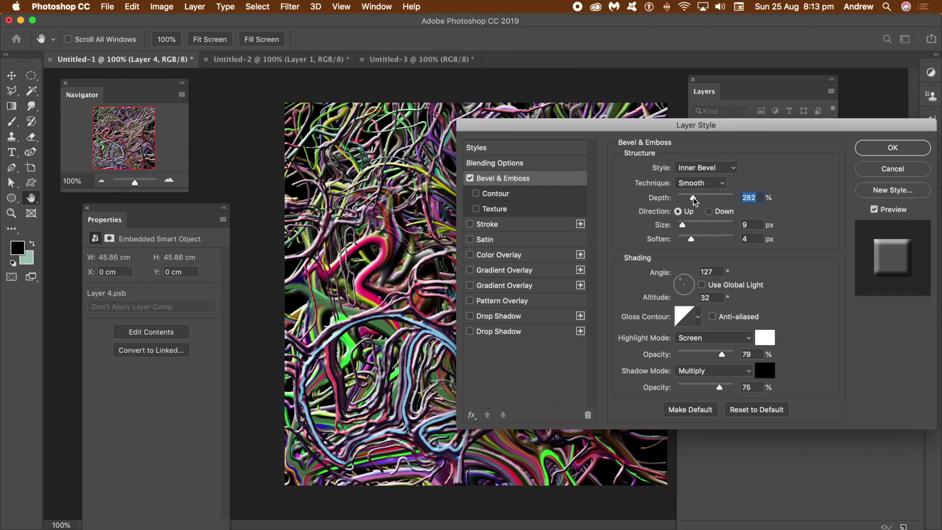
{"action": "left_click", "coordinate": [882, 149]}
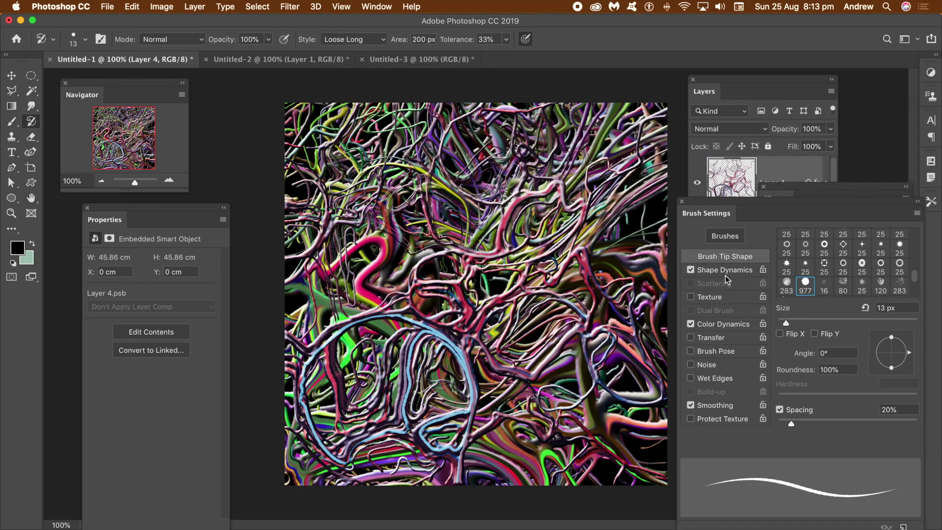
Liquify Layer 4 with a size 507, pressure 100 warp brush, pulling its central lines into stretched, flowing bands.
{"action": "left_click", "coordinate": [284, 7]}
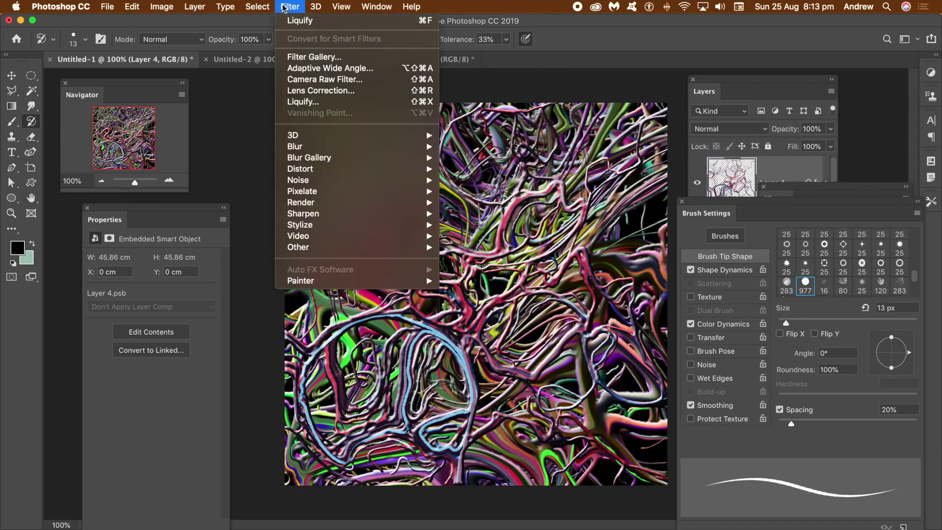
{"action": "left_click", "coordinate": [320, 104]}
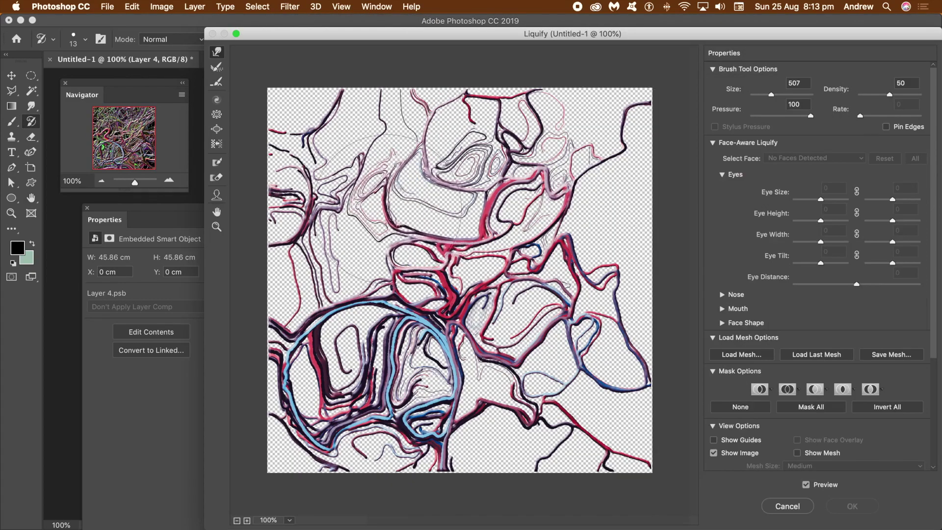
{"action": "mouse_move", "coordinate": [375, 196]}
{"action": "left_mouse_down"}
{"action": "mouse_move", "coordinate": [373, 221]}
{"action": "mouse_move", "coordinate": [484, 277]}
{"action": "mouse_move", "coordinate": [513, 265]}
{"action": "mouse_move", "coordinate": [491, 326]}
{"action": "mouse_move", "coordinate": [441, 295]}
{"action": "mouse_move", "coordinate": [373, 334]}
{"action": "mouse_move", "coordinate": [354, 392]}
{"action": "mouse_move", "coordinate": [427, 373]}
{"action": "mouse_move", "coordinate": [554, 392]}
{"action": "mouse_move", "coordinate": [580, 319]}
{"action": "mouse_move", "coordinate": [570, 231]}
{"action": "mouse_move", "coordinate": [599, 231]}
{"action": "left_mouse_up"}
{"action": "left_click", "coordinate": [840, 506]}
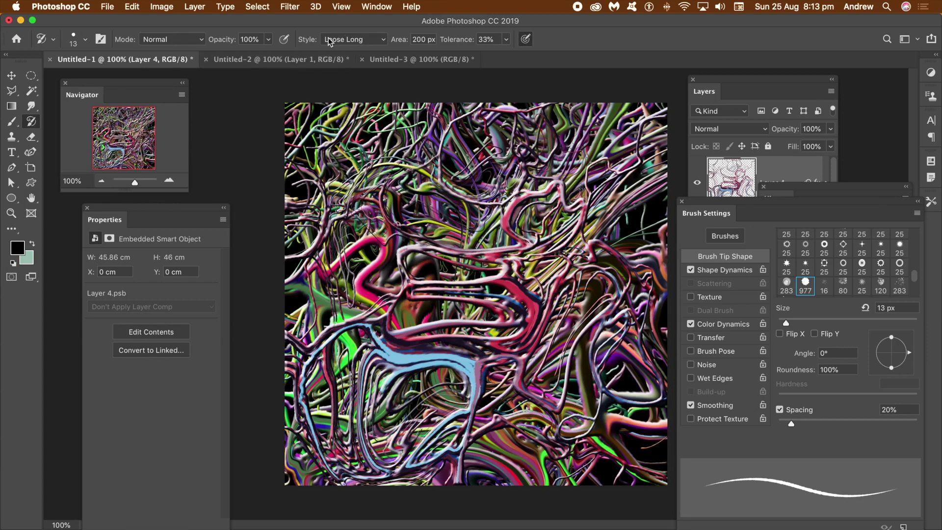
Flatten the image and brighten its highlights with a Levels adjustment.
{"action": "left_click", "coordinate": [195, 7]}
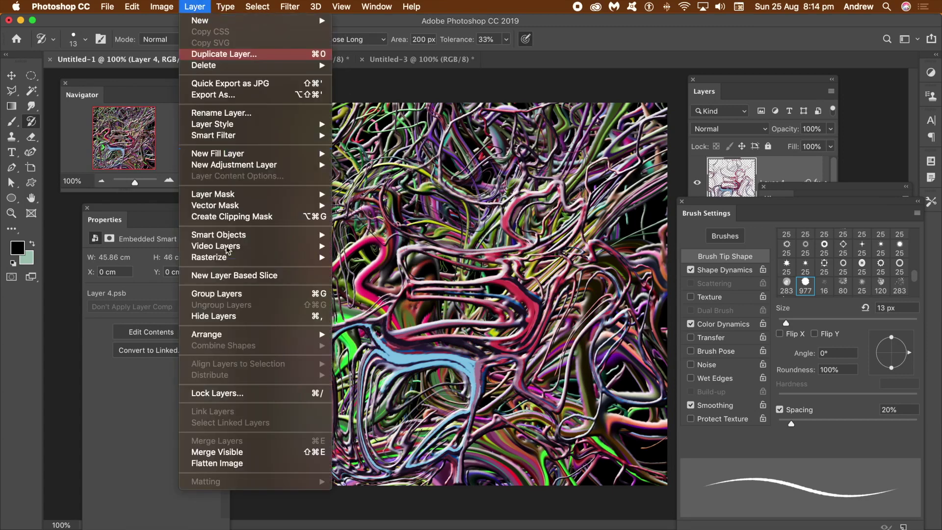
{"action": "left_click", "coordinate": [230, 464]}
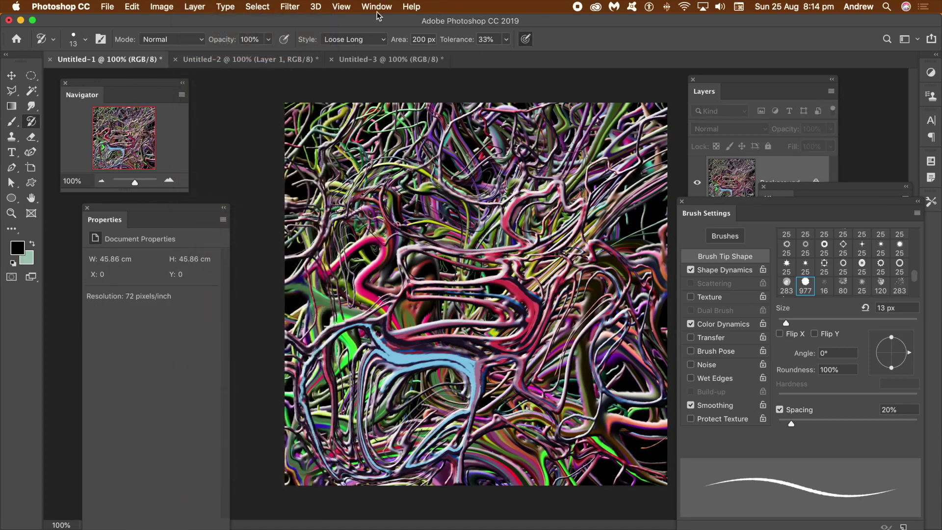
{"action": "left_click", "coordinate": [162, 7]}
{"action": "mouse_move", "coordinate": [194, 39]}
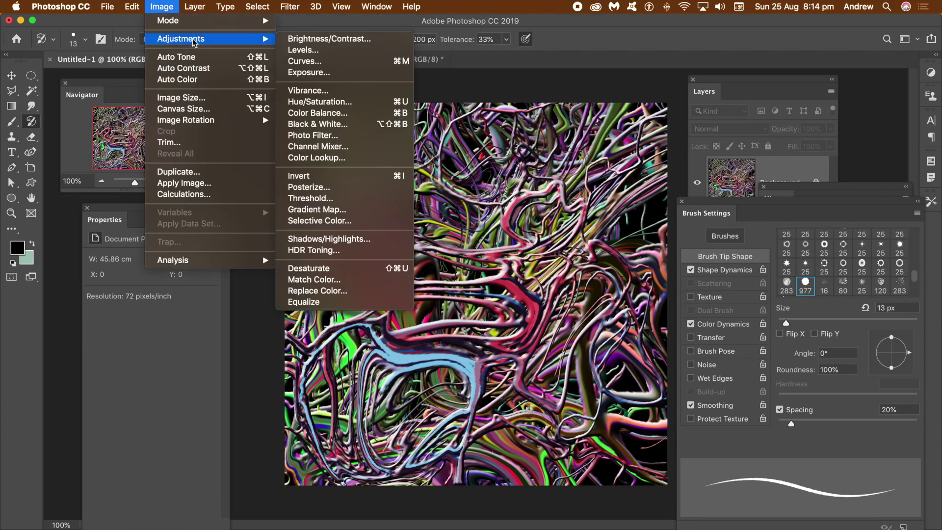
{"action": "left_click", "coordinate": [303, 51]}
{"action": "left_click_drag", "start_coordinate": [199, 331], "coordinate": [196, 331]}
{"action": "left_click_drag", "start_coordinate": [135, 329], "coordinate": [139, 329]}
{"action": "left_click", "coordinate": [267, 219]}
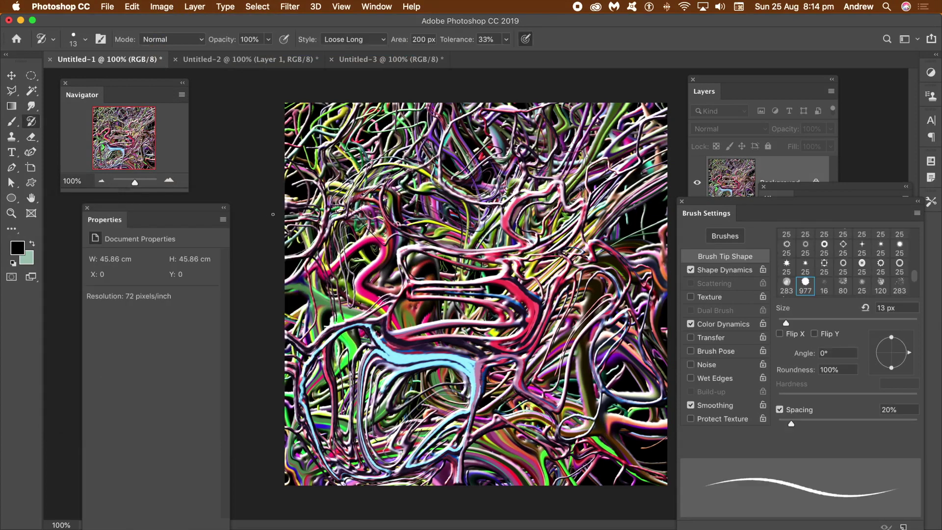